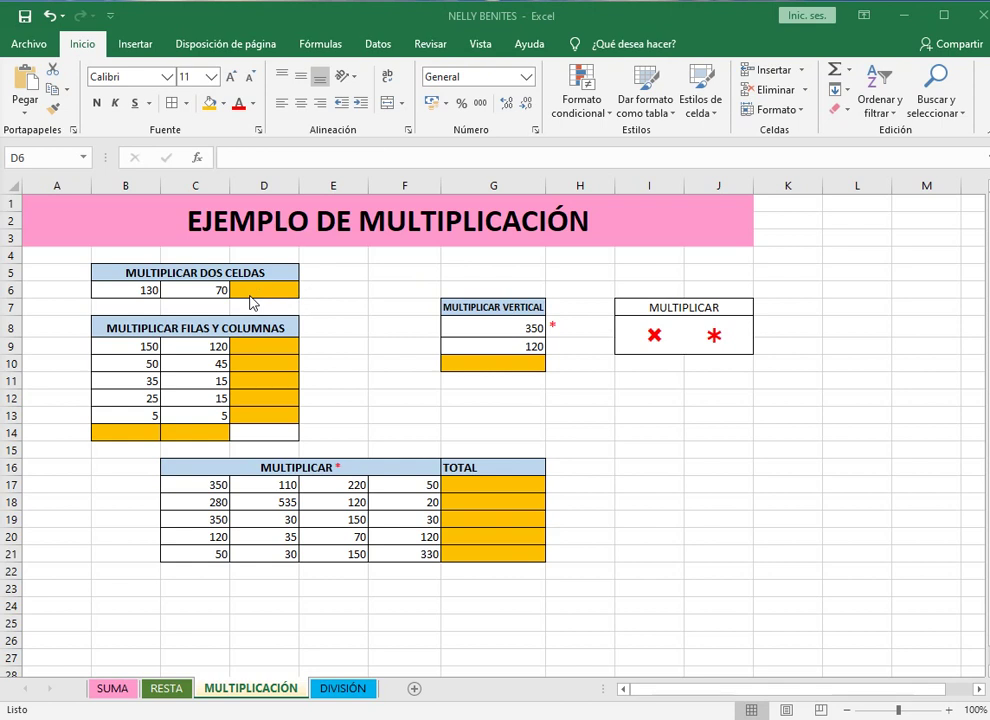
Enter =B6*C6 in D6 to multiply 130 by 70, giving 9100
left_click(248, 289)
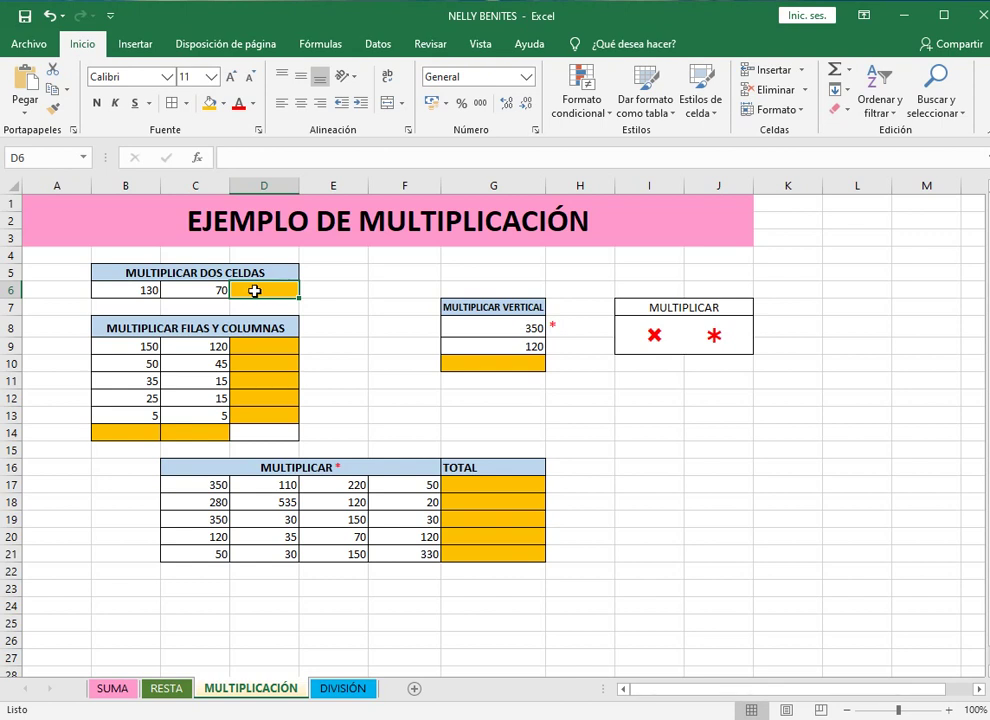
type("=")
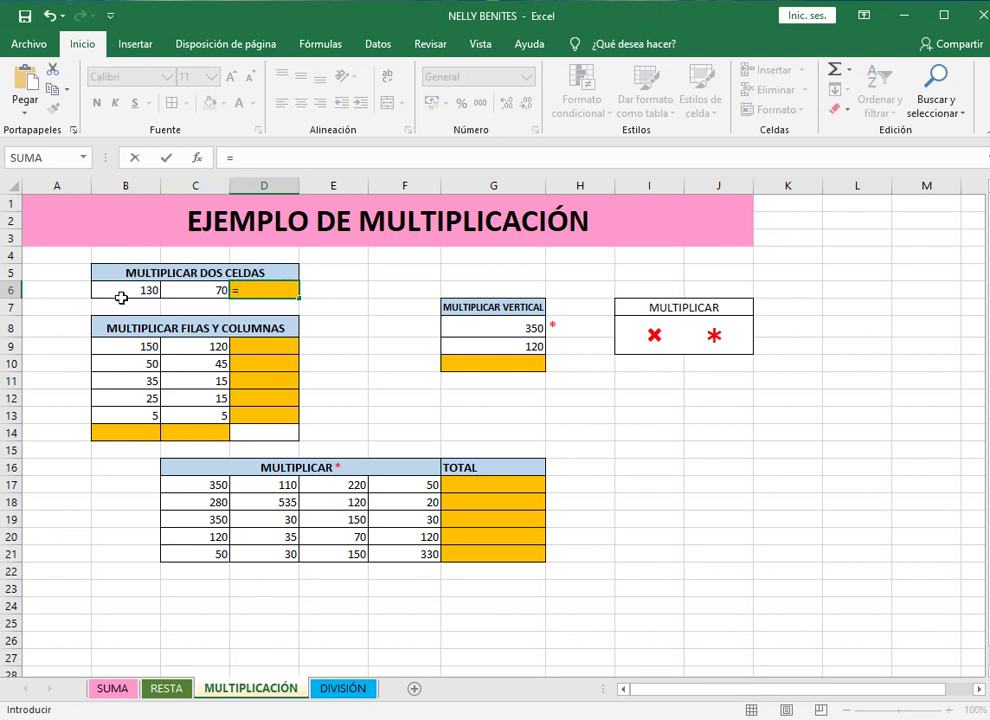
left_click(119, 291)
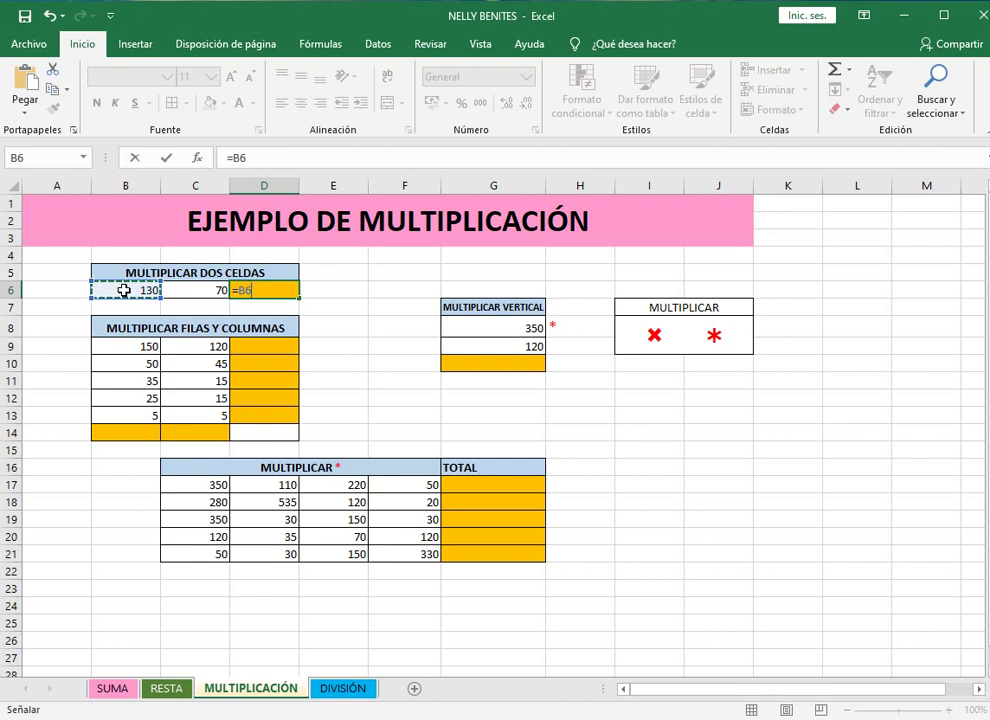
type("*")
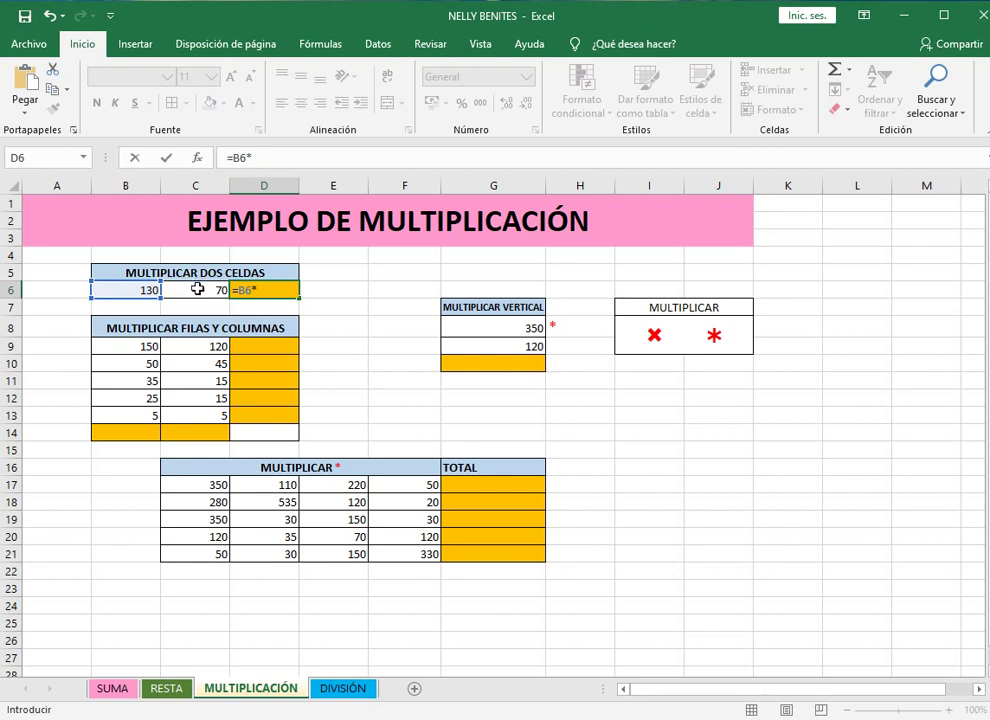
left_click(198, 289)
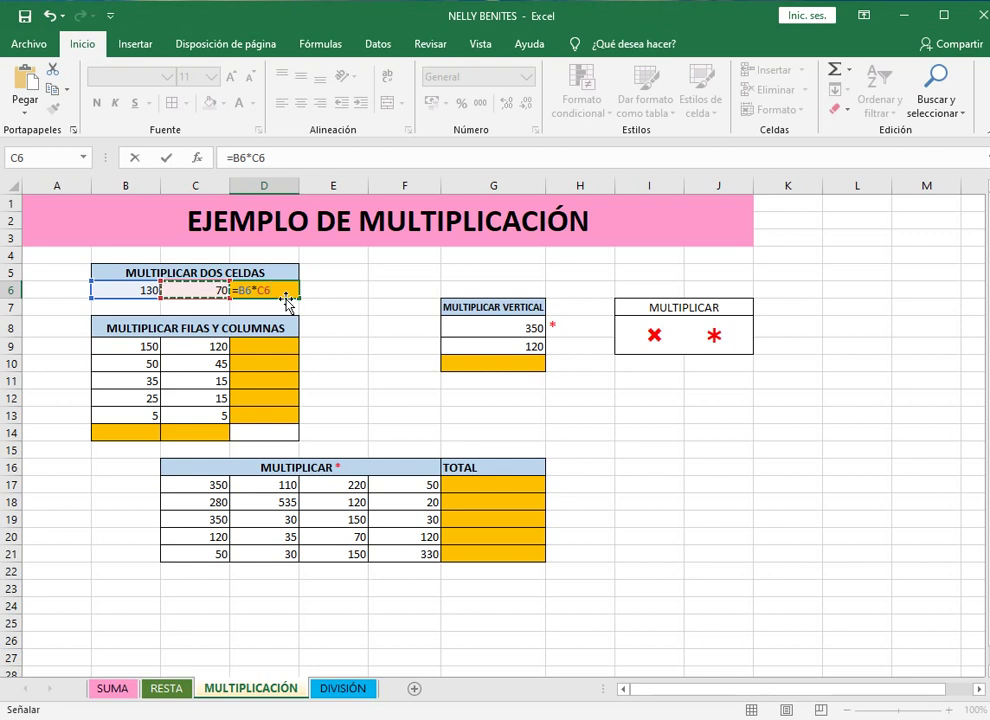
key("Return")
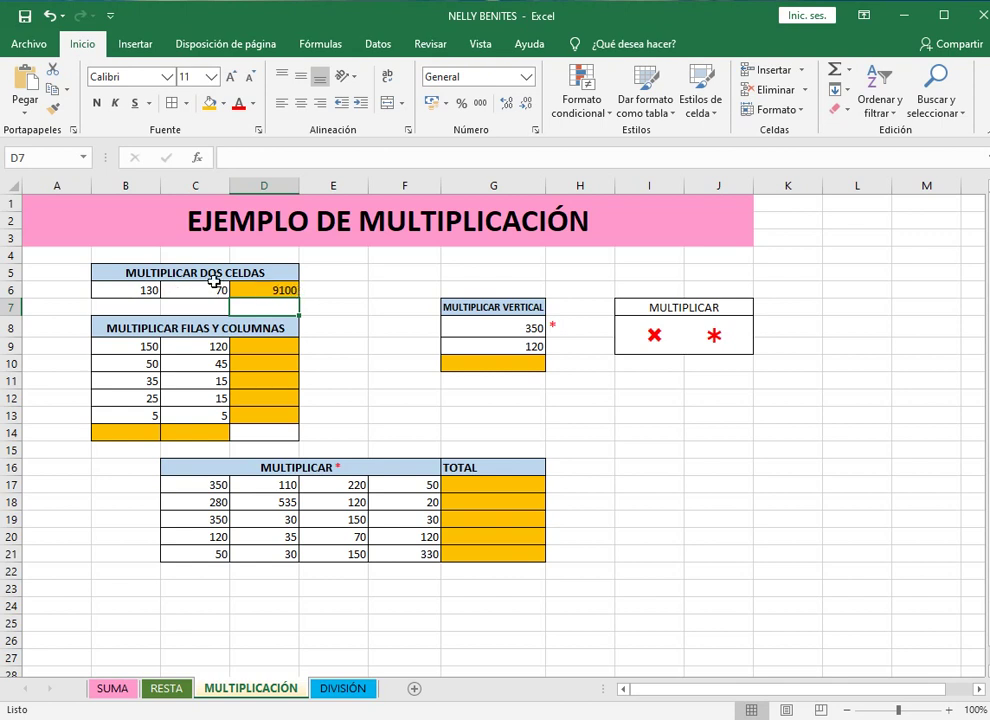
left_click(496, 334)
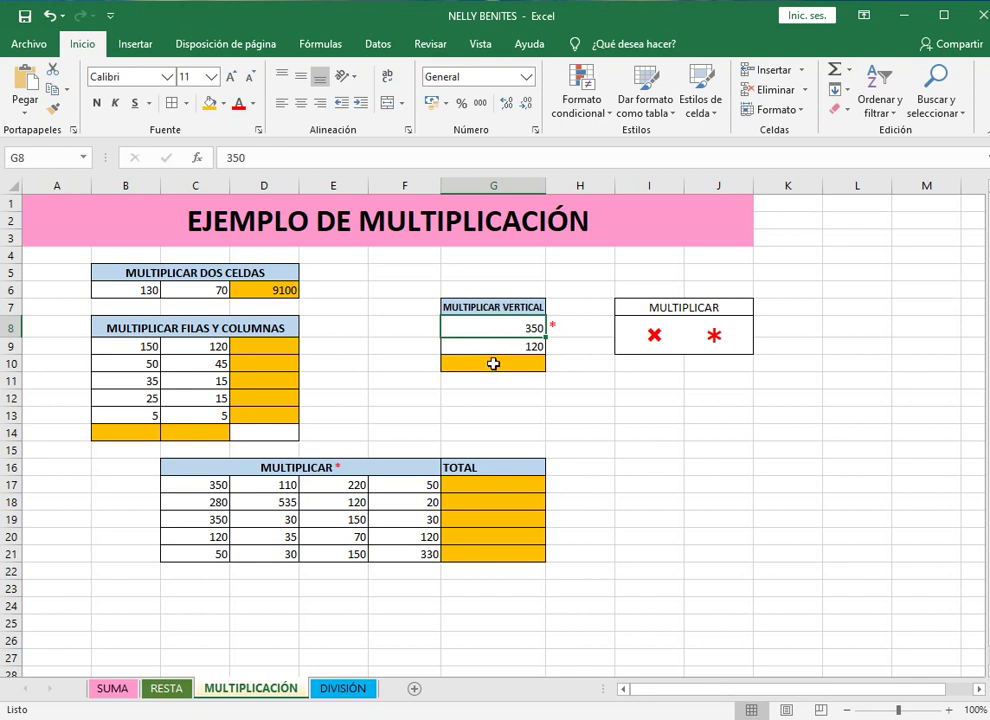
Enter =G8*G9 in G10 so the vertical multiplication of 350 by 120 shows 42000
left_click(496, 365)
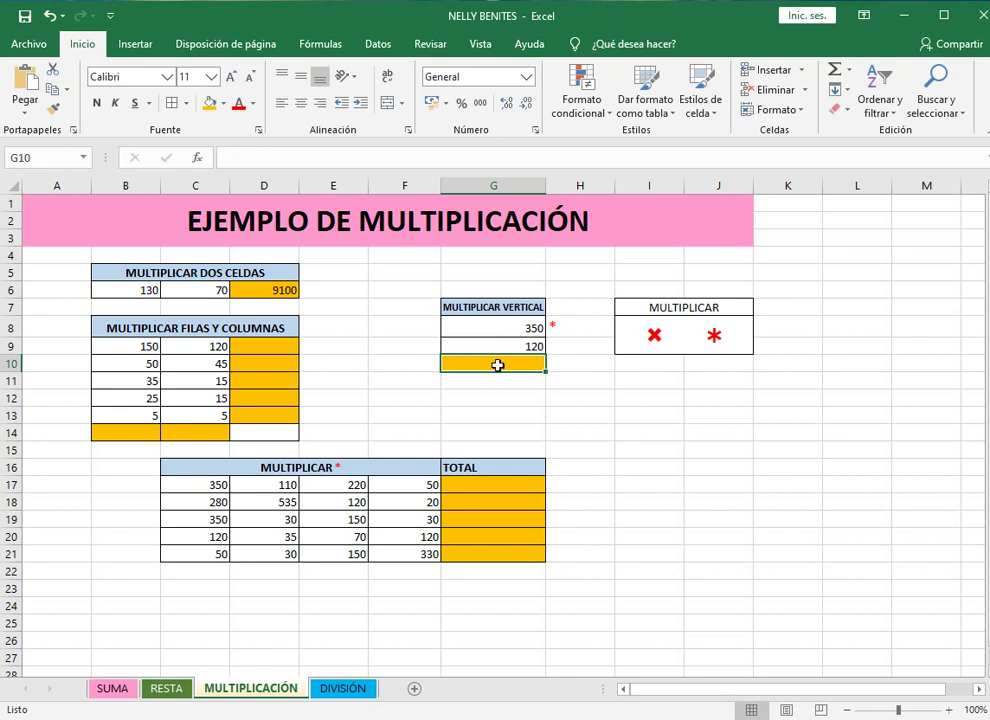
type("=")
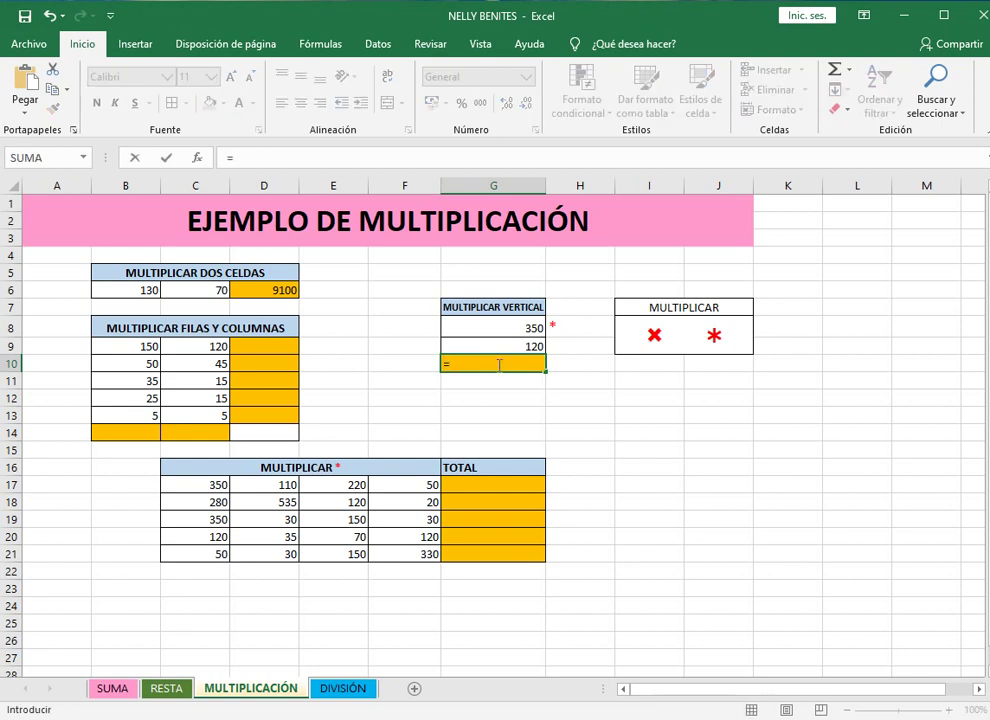
left_click(478, 328)
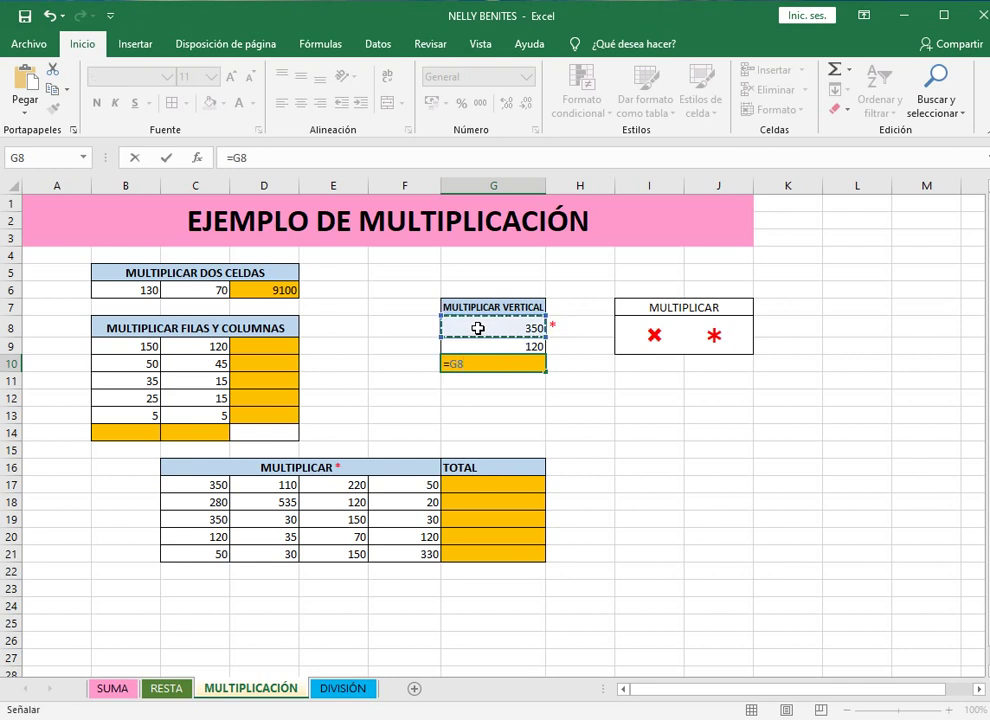
type("*")
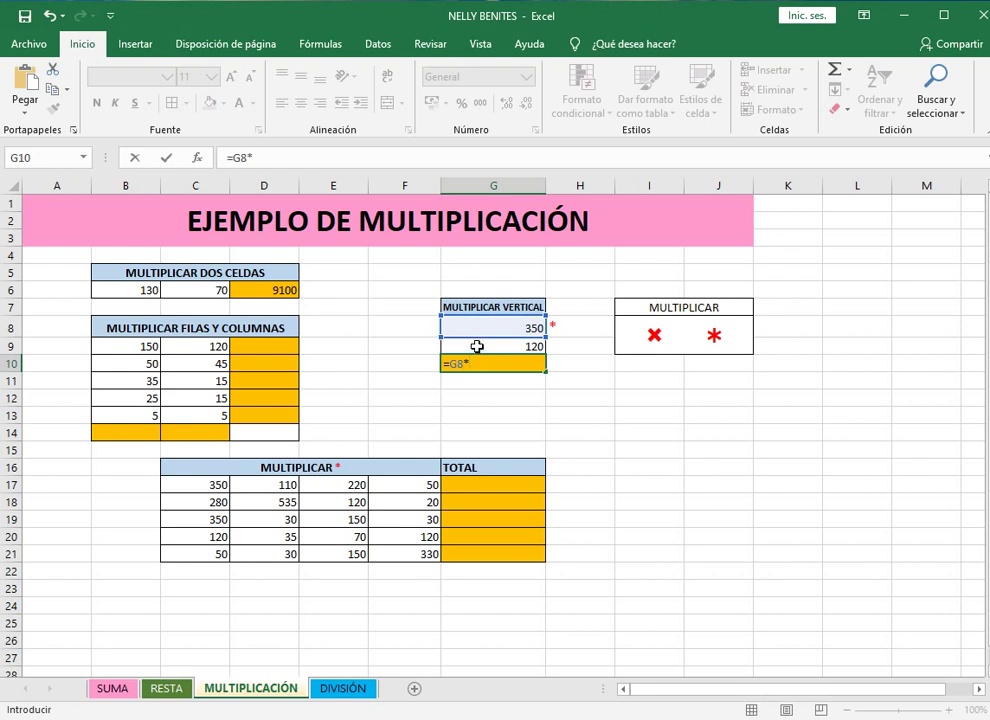
left_click(477, 346)
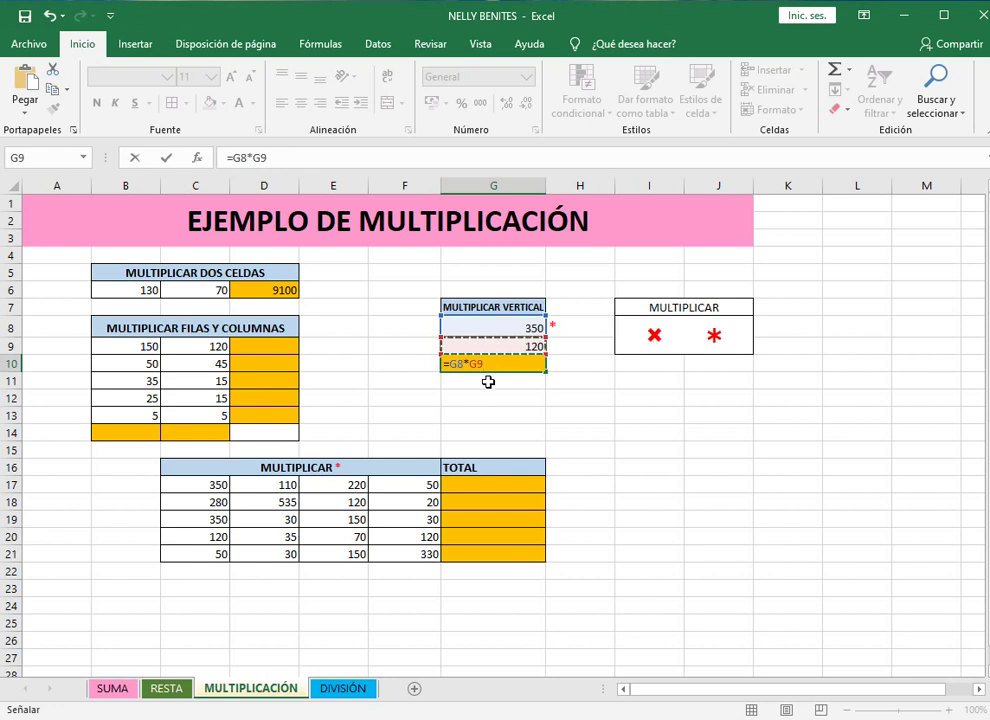
key("Return")
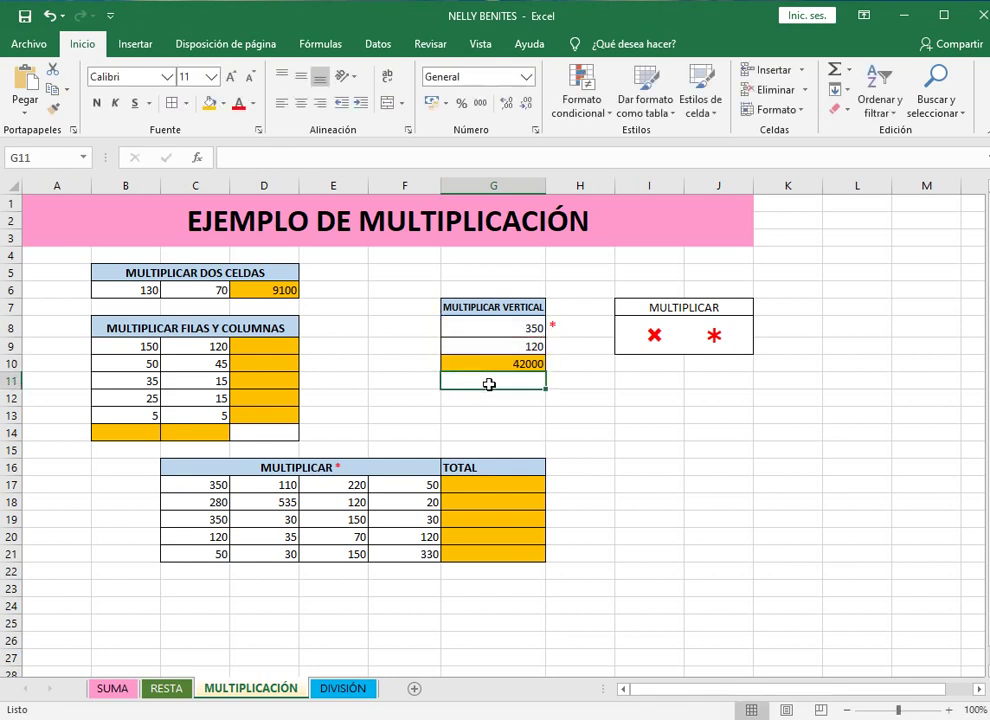
left_click(482, 400)
left_click(473, 362)
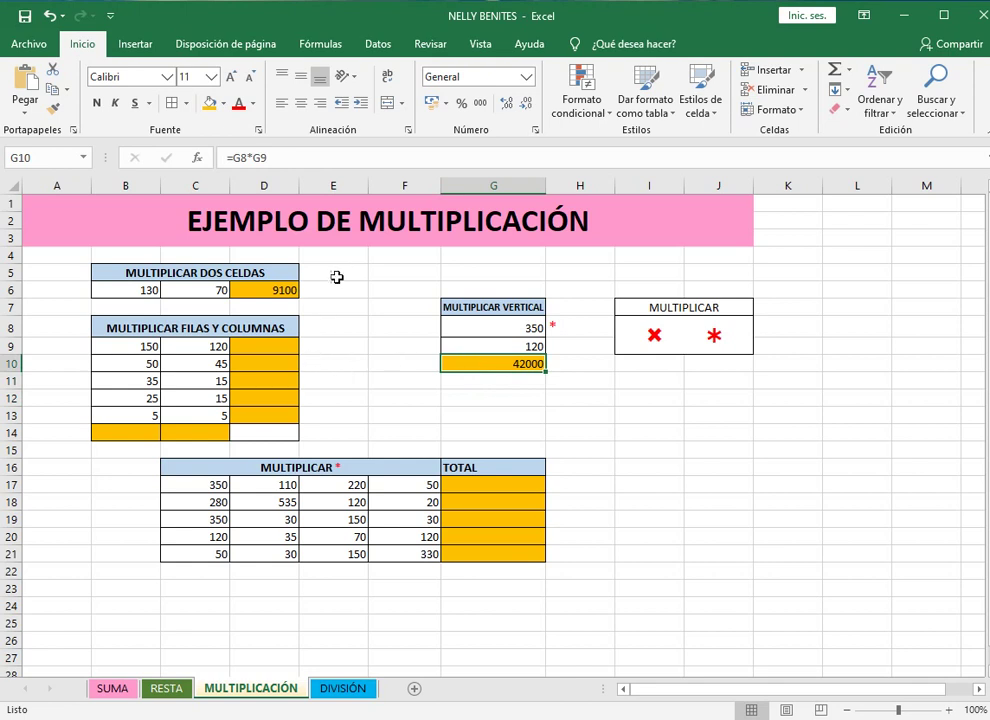
left_click(249, 346)
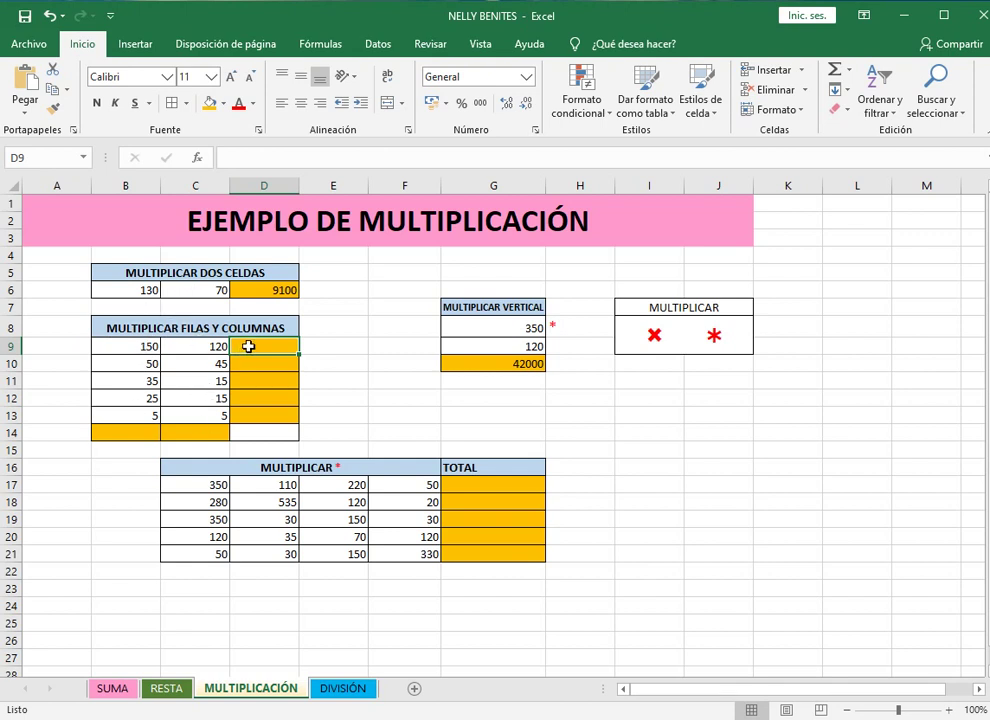
Enter =B9*C9 in D9 so the first table row shows 18000
type("=")
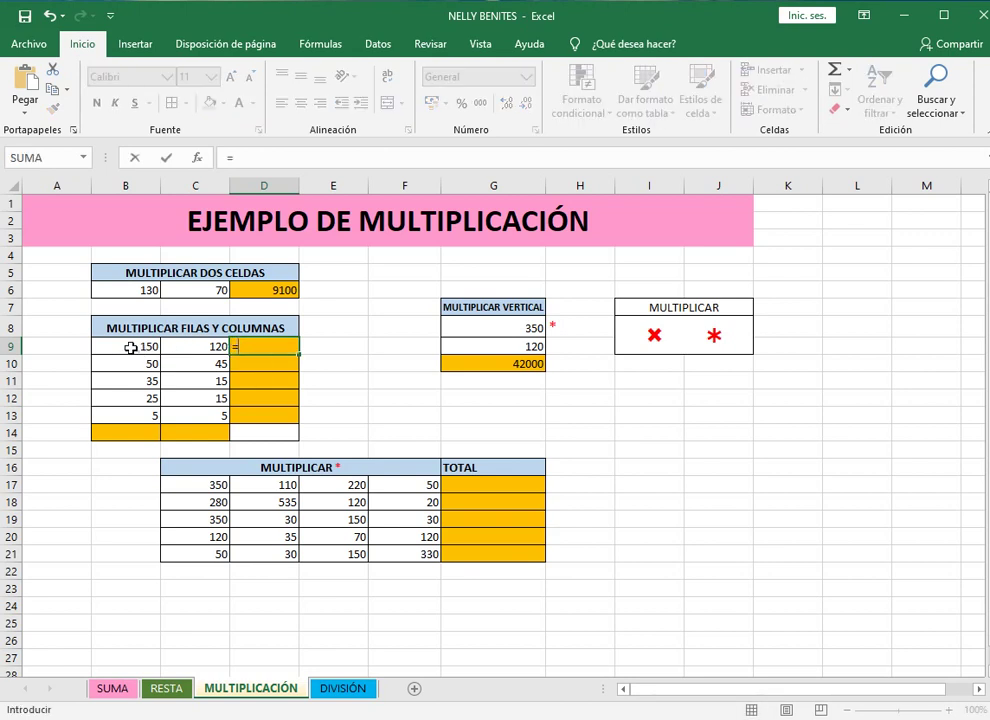
left_click(130, 347)
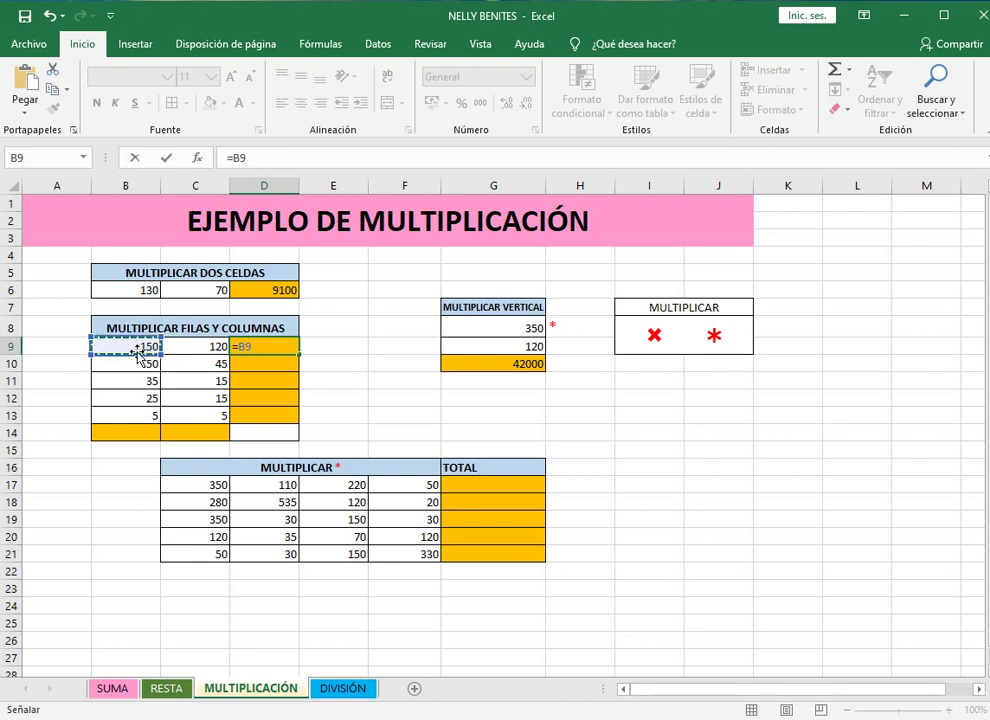
type("*")
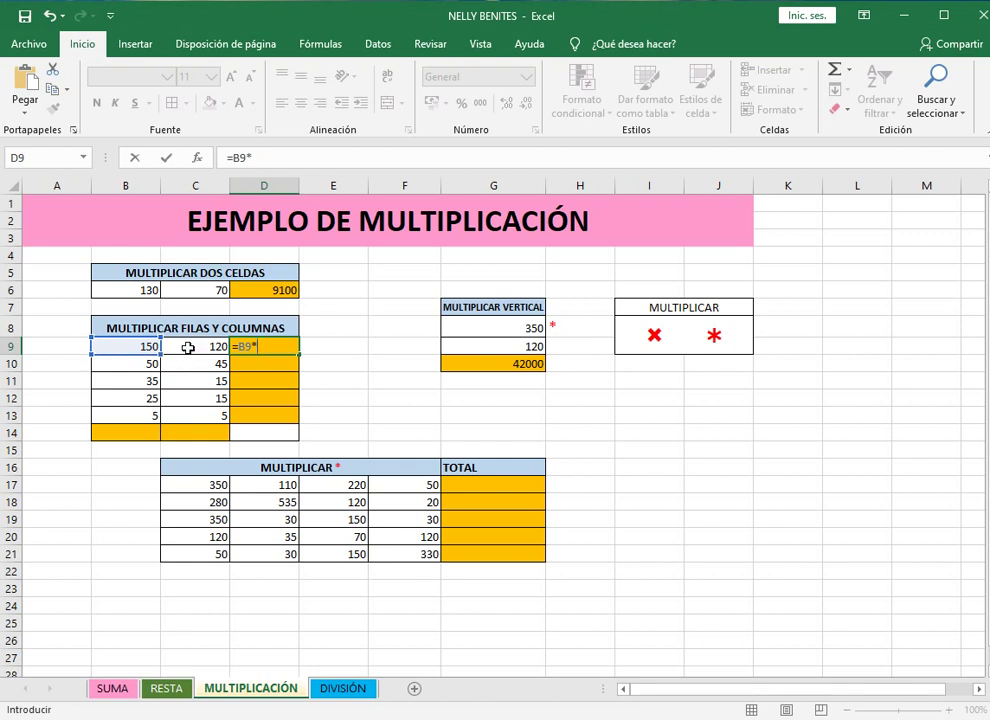
left_click(188, 347)
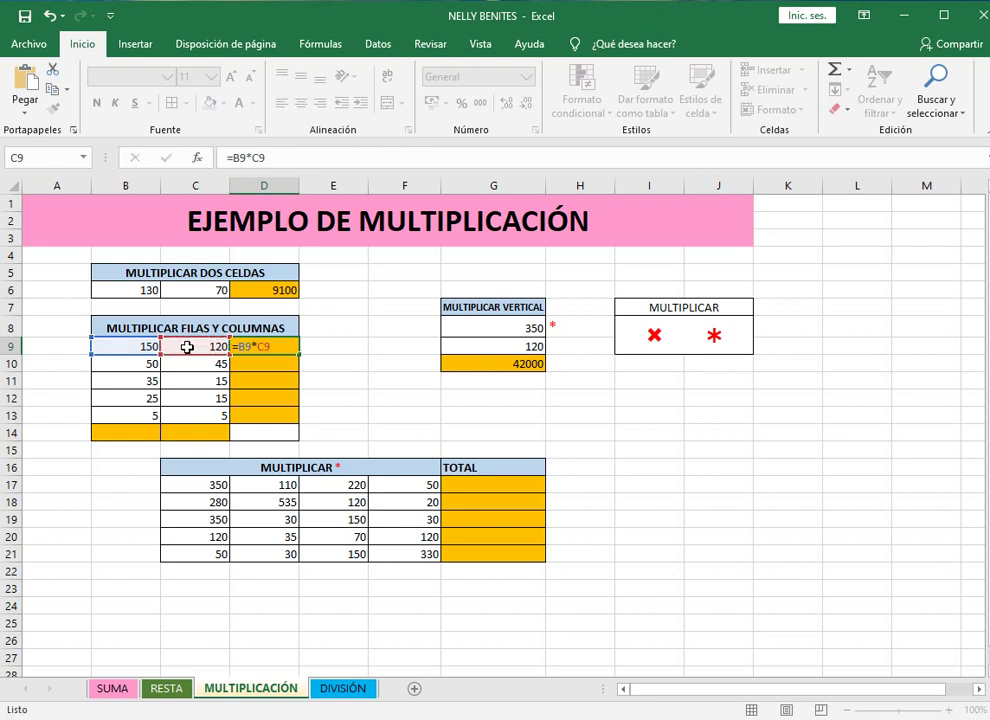
key("Return")
left_click(318, 348)
left_click(280, 347)
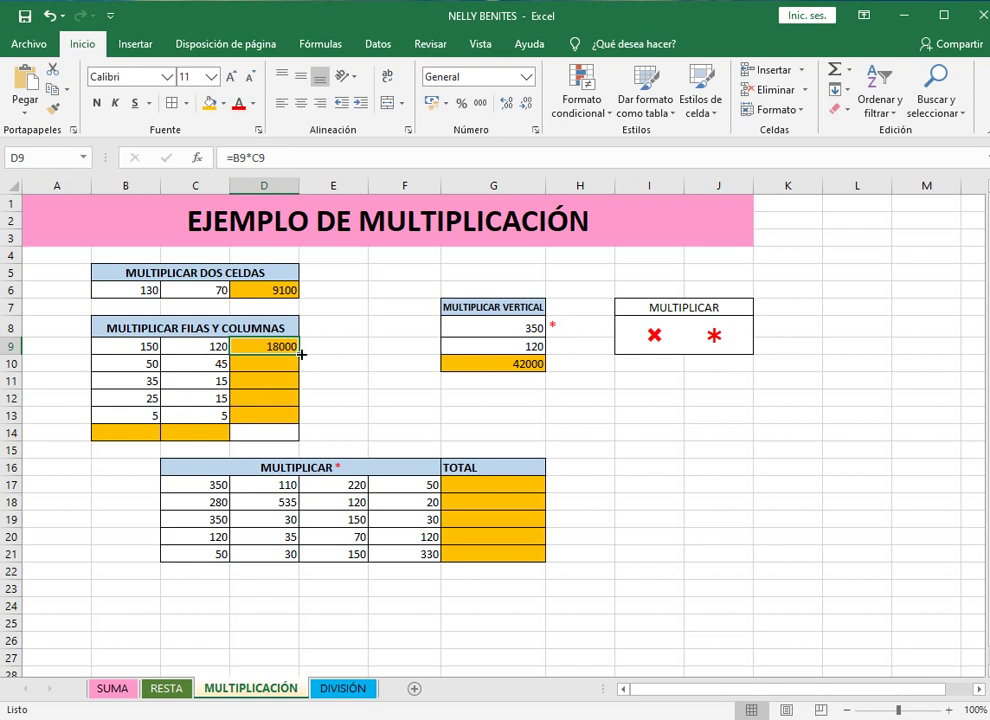
Fill the D9 formula down to D13, giving 2250, 525, 375 and 25
left_click_drag(299, 355, 296, 421)
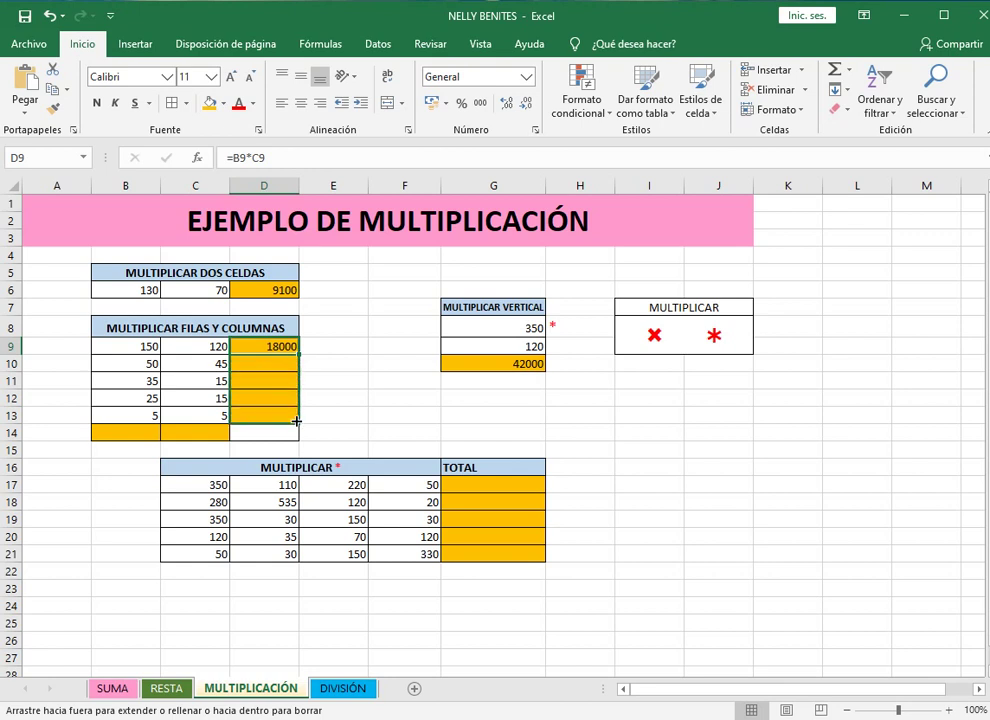
left_click_drag(296, 421, 296, 421)
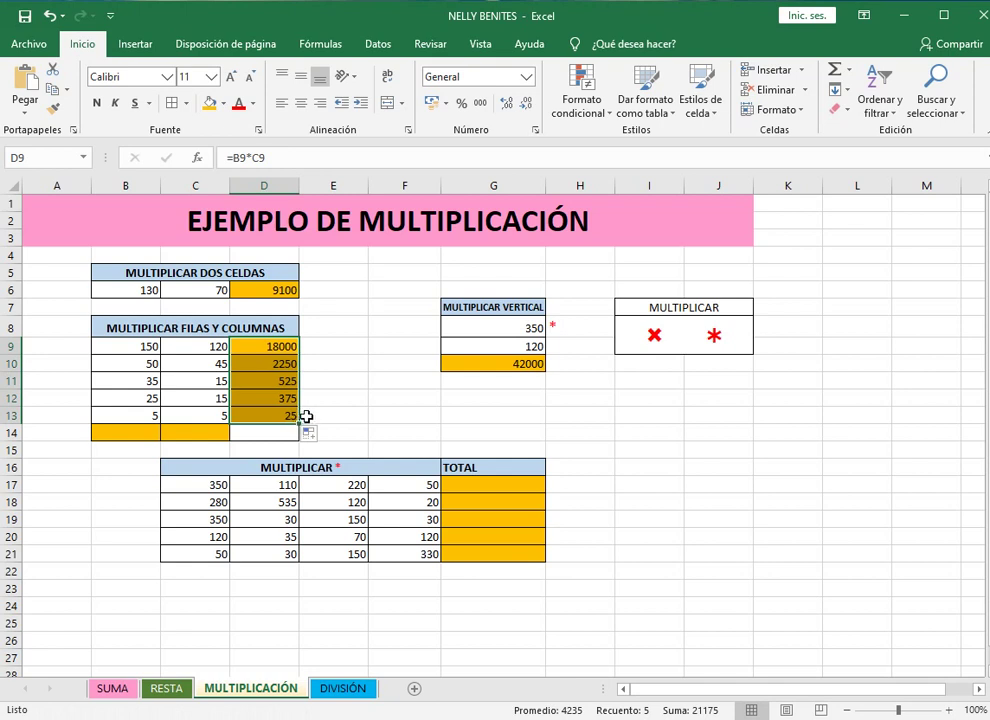
left_click(315, 414)
left_click(276, 415)
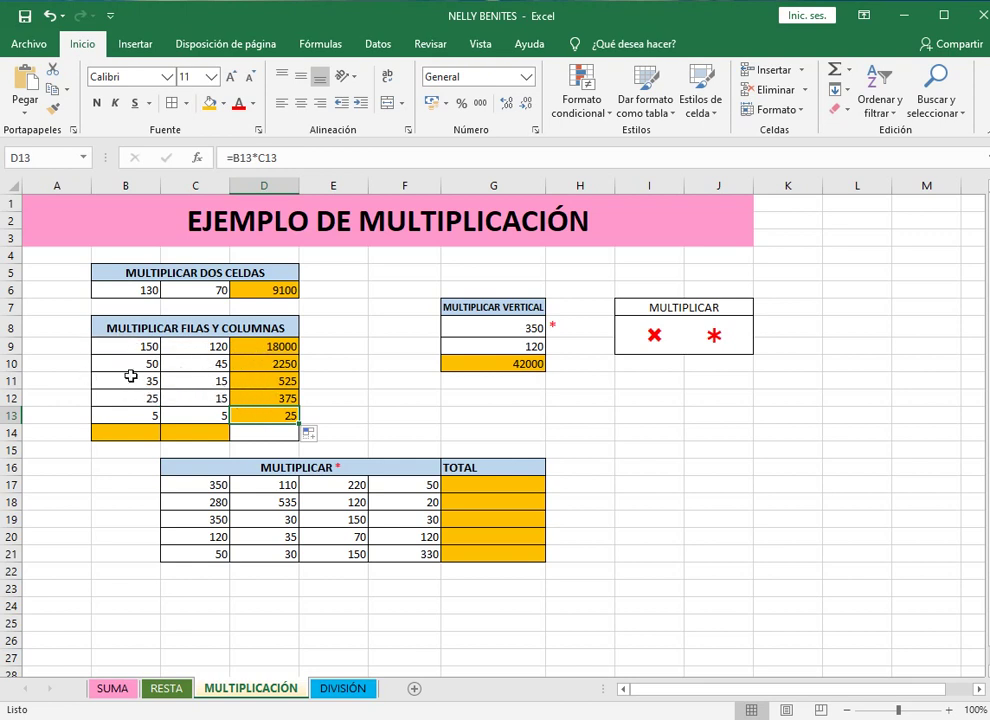
left_click(130, 430)
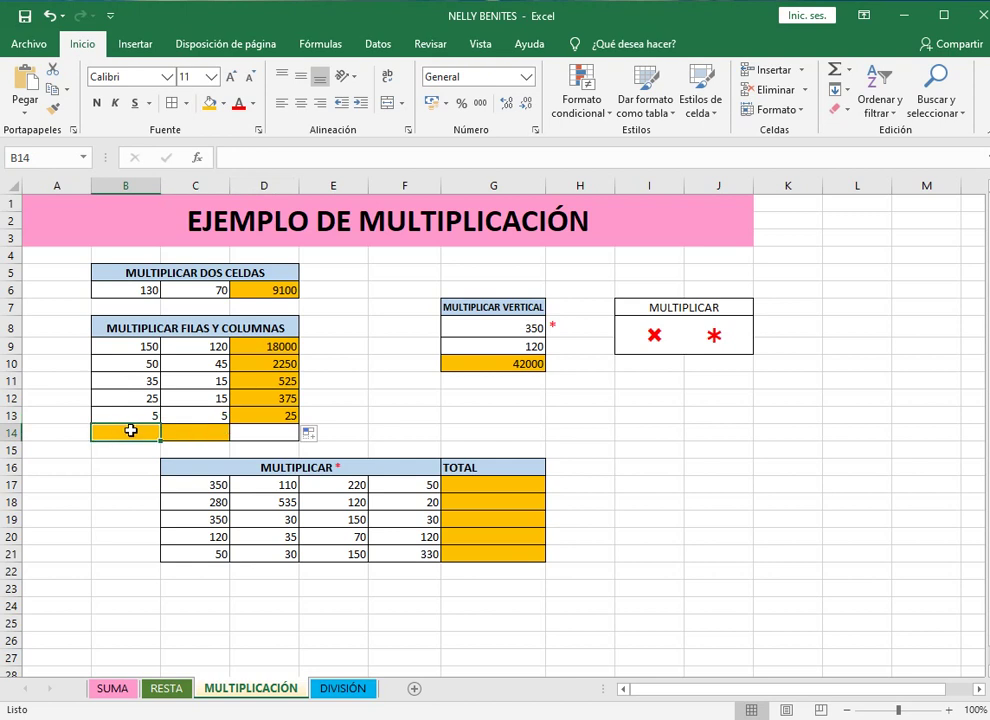
Enter =B9*B10*B11*B12*B13 in B14, showing 32812500
type("=")
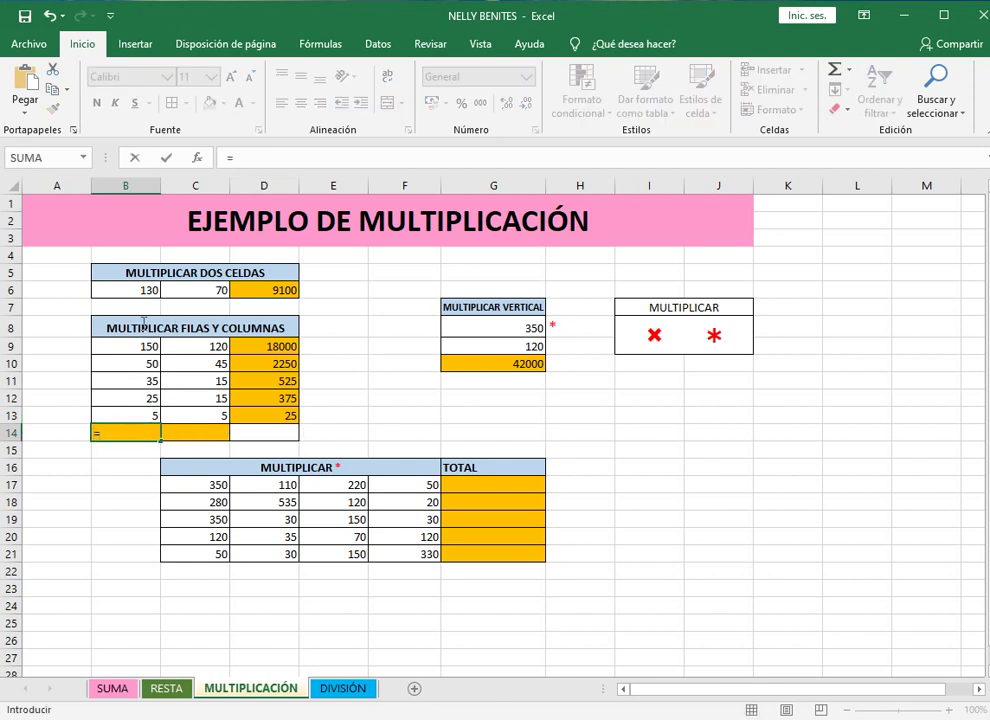
left_click(123, 344)
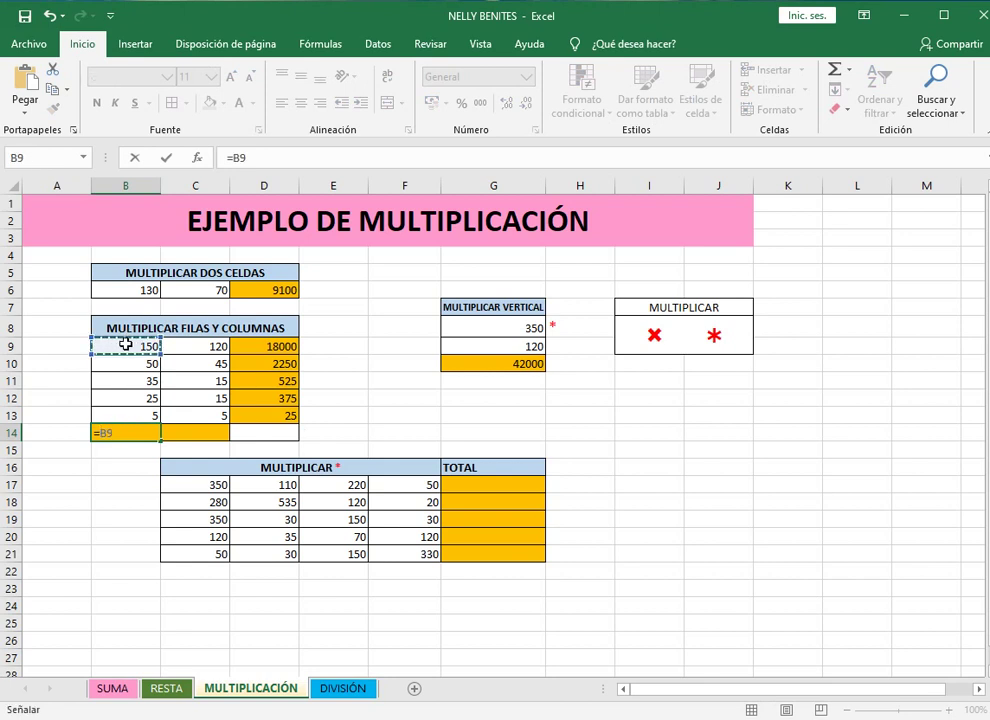
type("*")
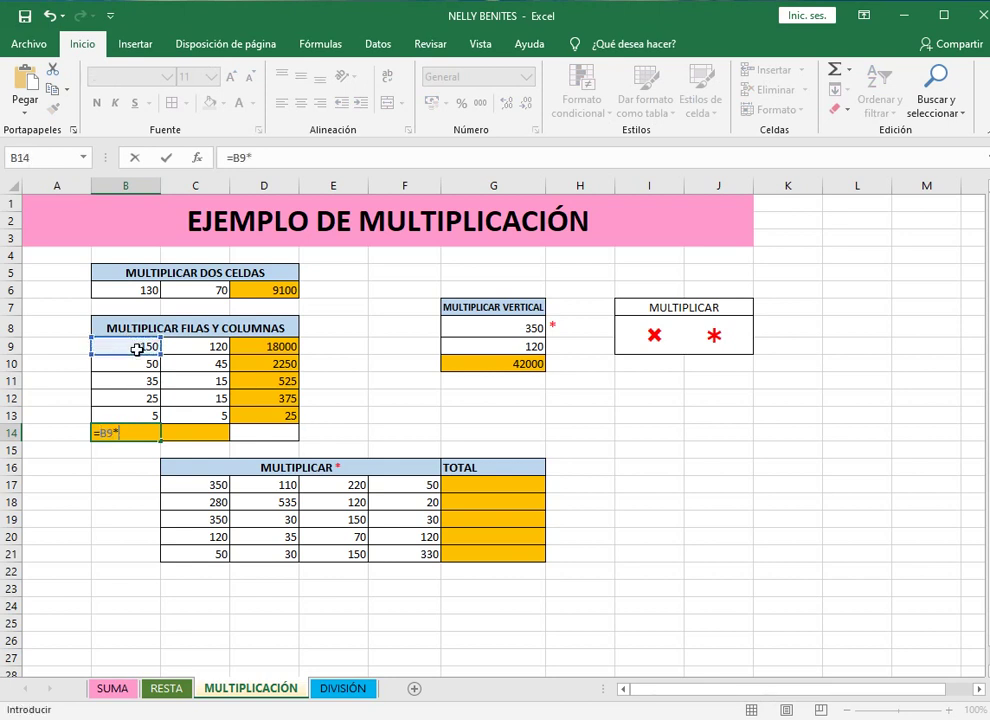
left_click(117, 364)
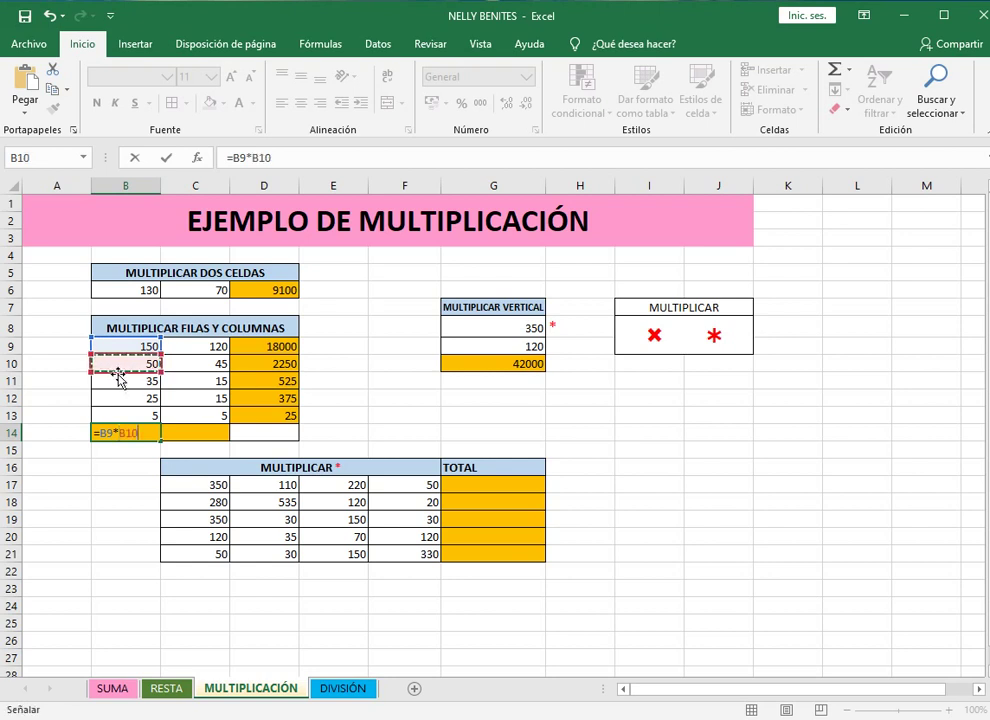
type("*")
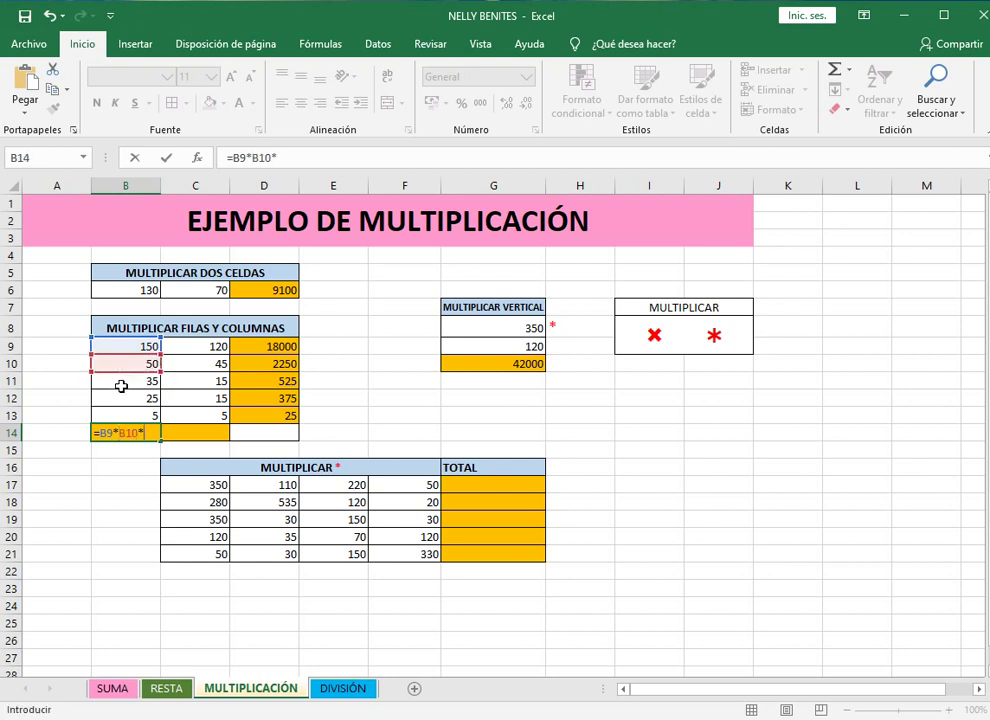
left_click(121, 379)
type("*")
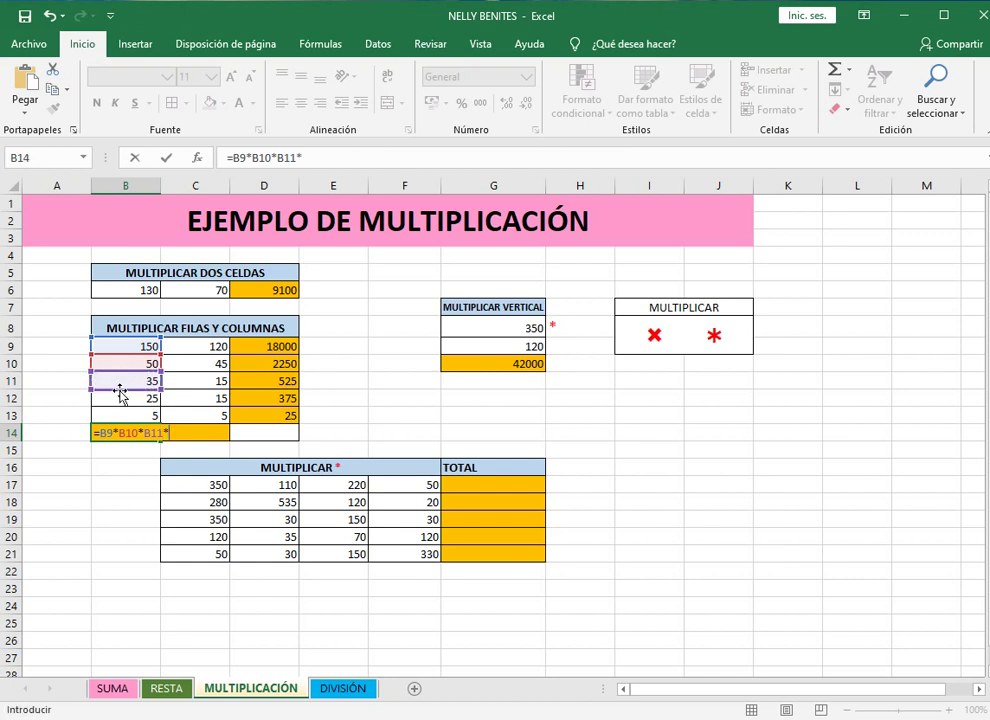
left_click(121, 400)
type("*")
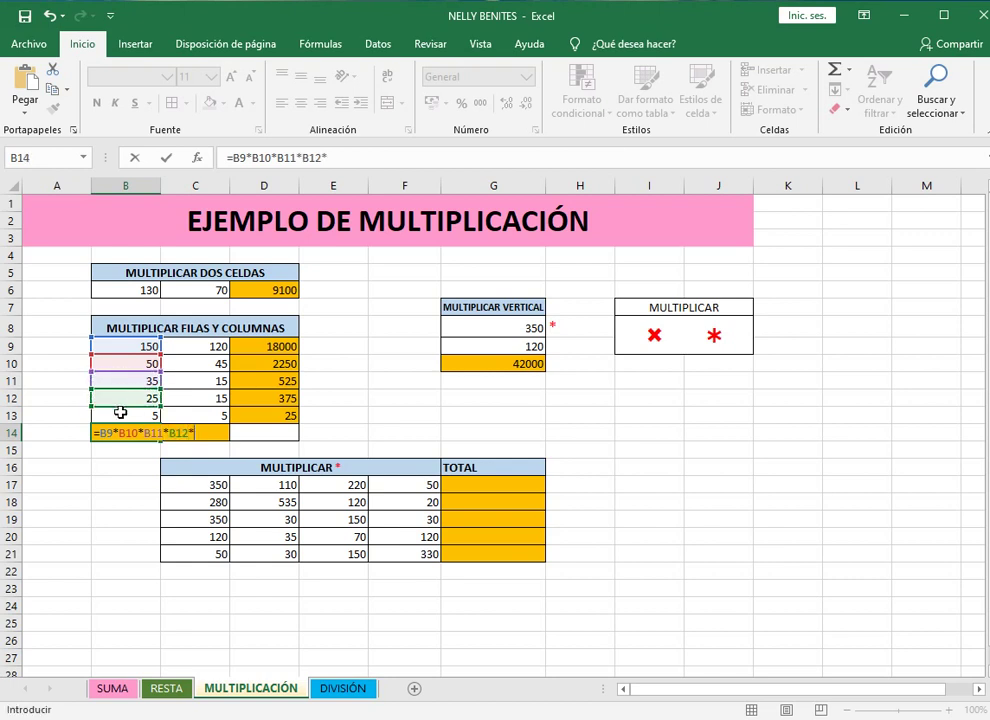
left_click(120, 412)
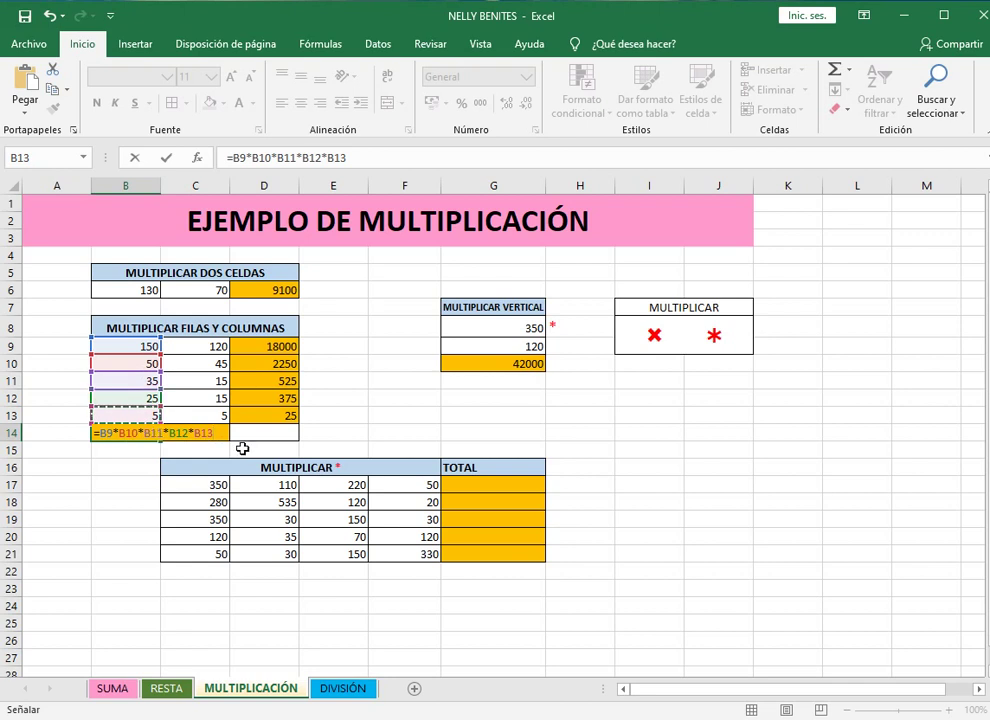
key("Return")
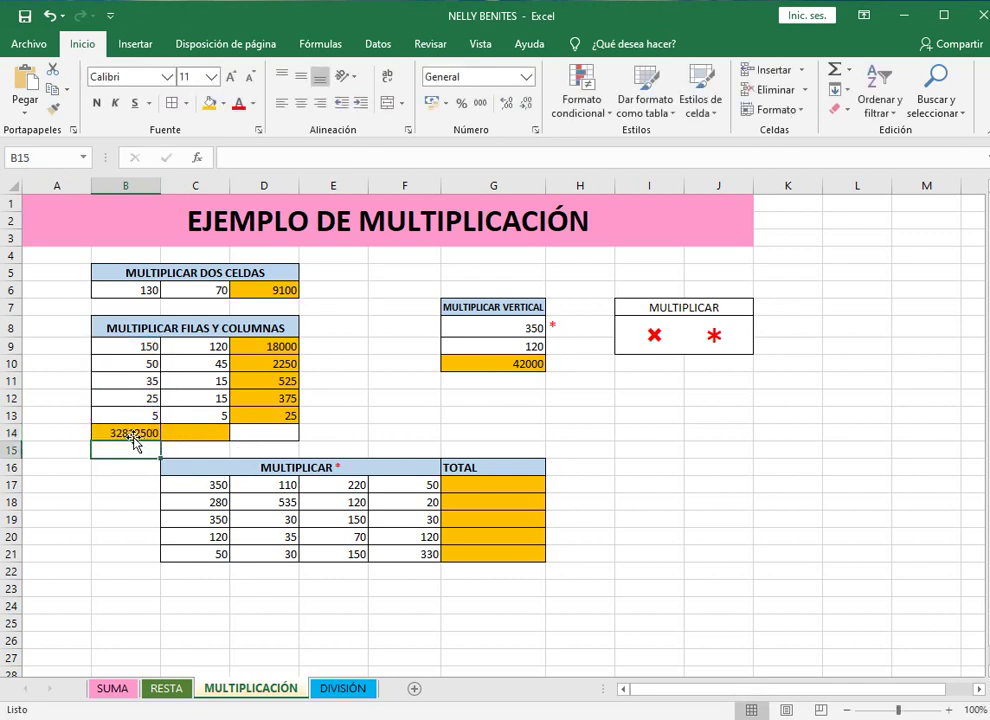
Fill B14's product formula right into C14, giving 6075000
left_click(136, 432)
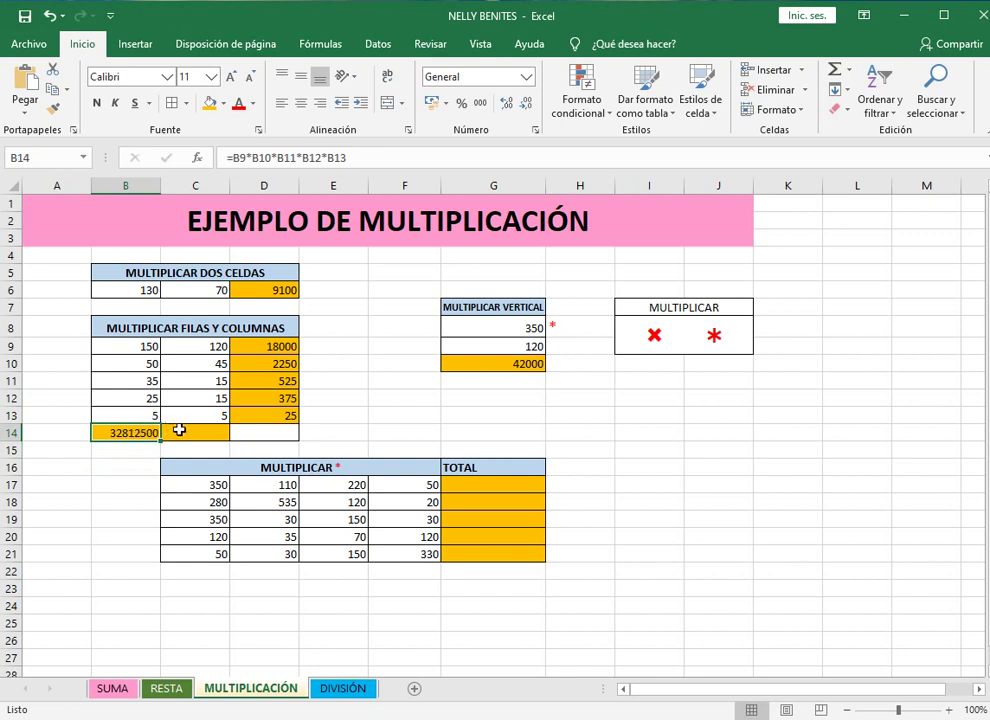
left_click(179, 432)
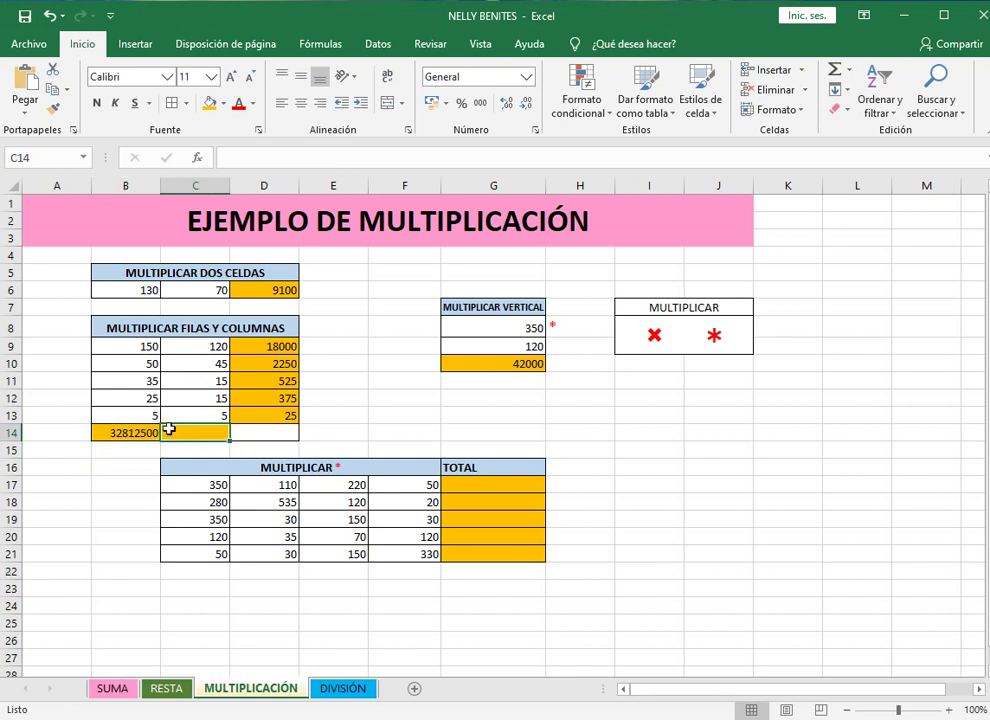
left_click(141, 433)
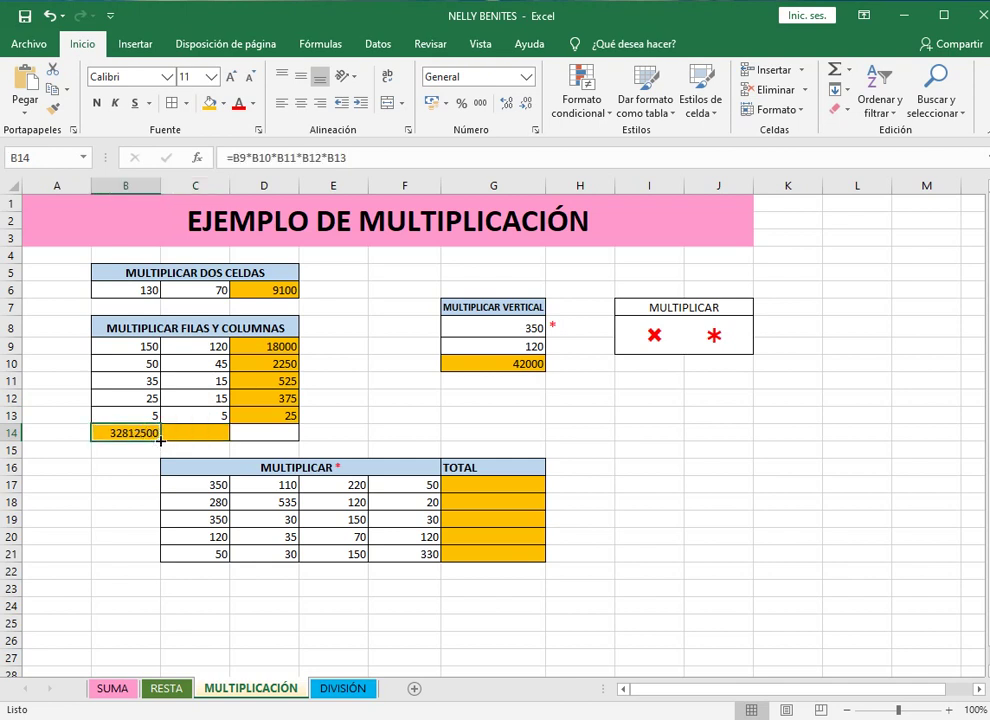
left_click_drag(160, 440, 212, 441)
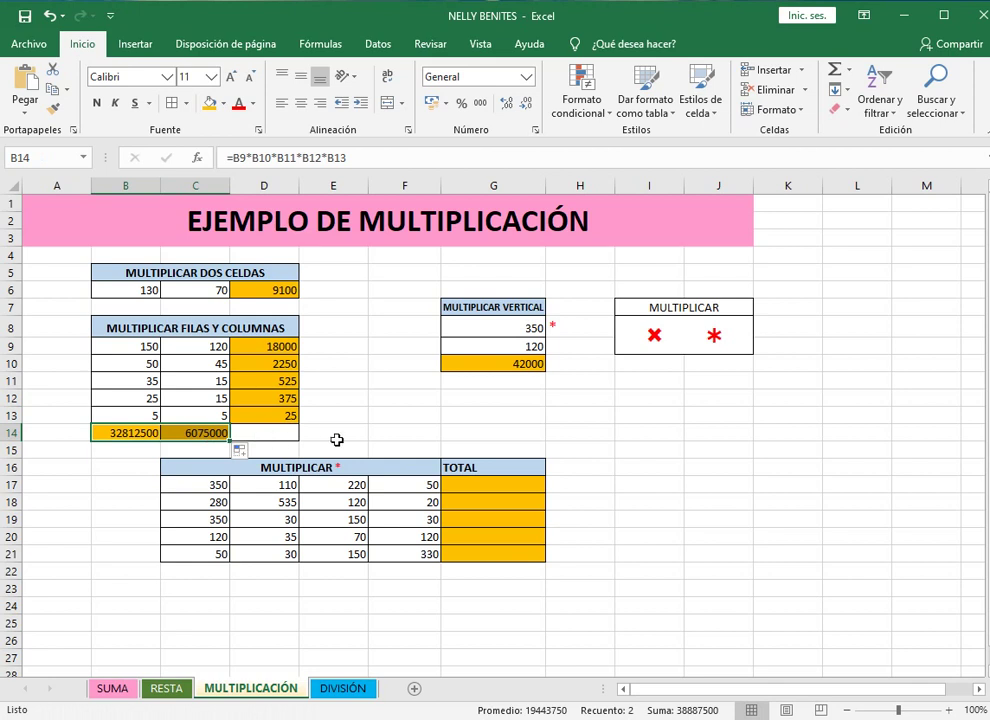
left_click(328, 428)
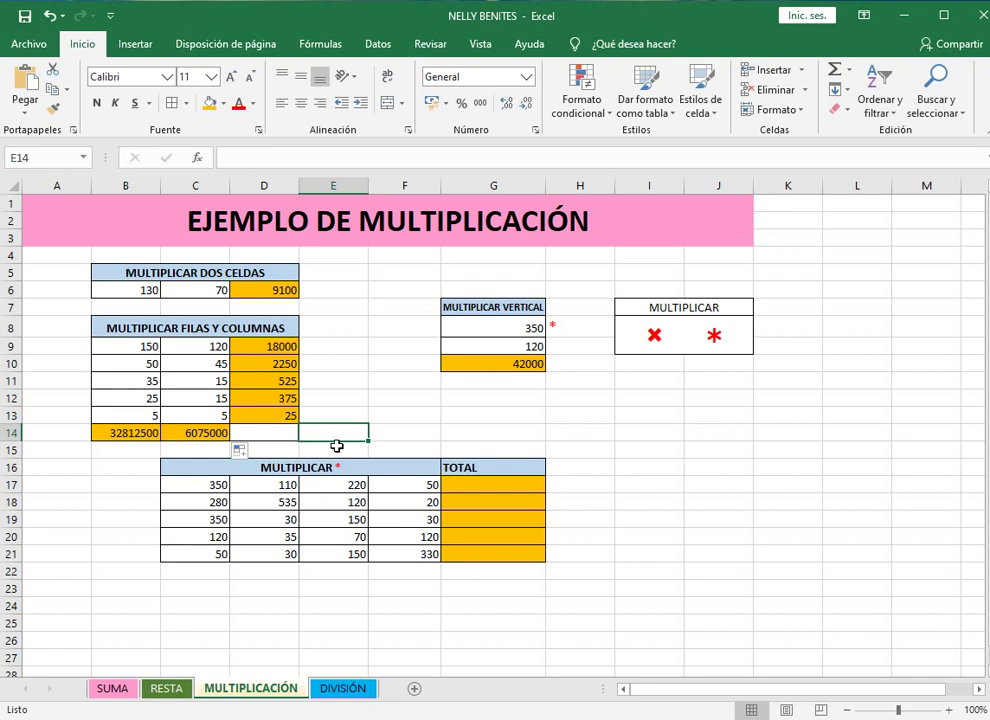
left_click(479, 481)
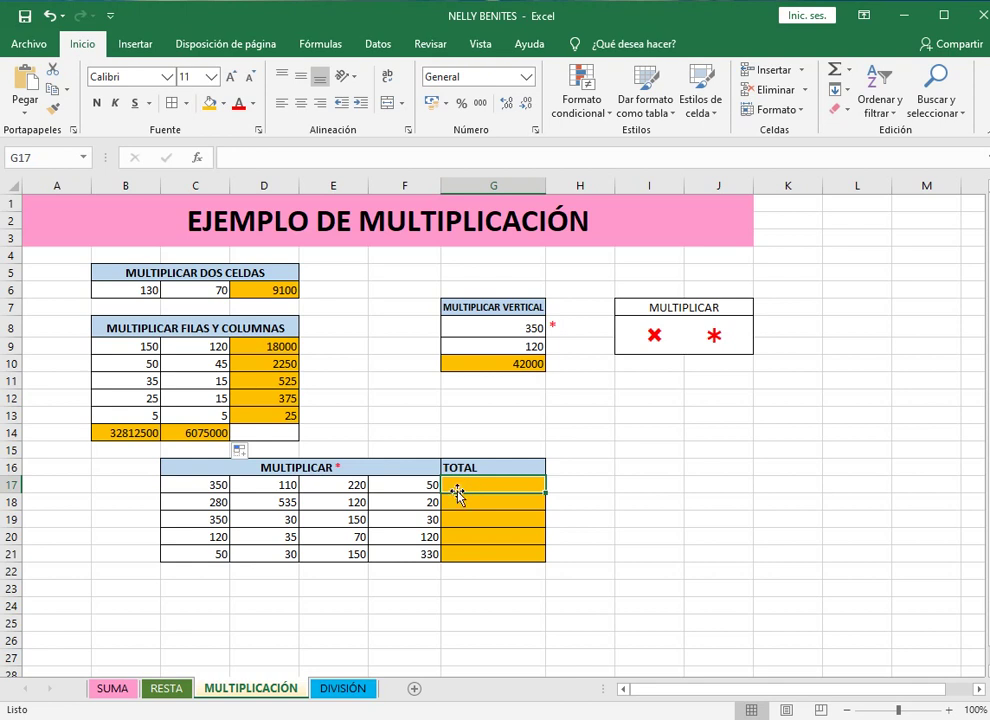
Enter =C17*D17*E17*F17 in G17, showing 423500000
type("=")
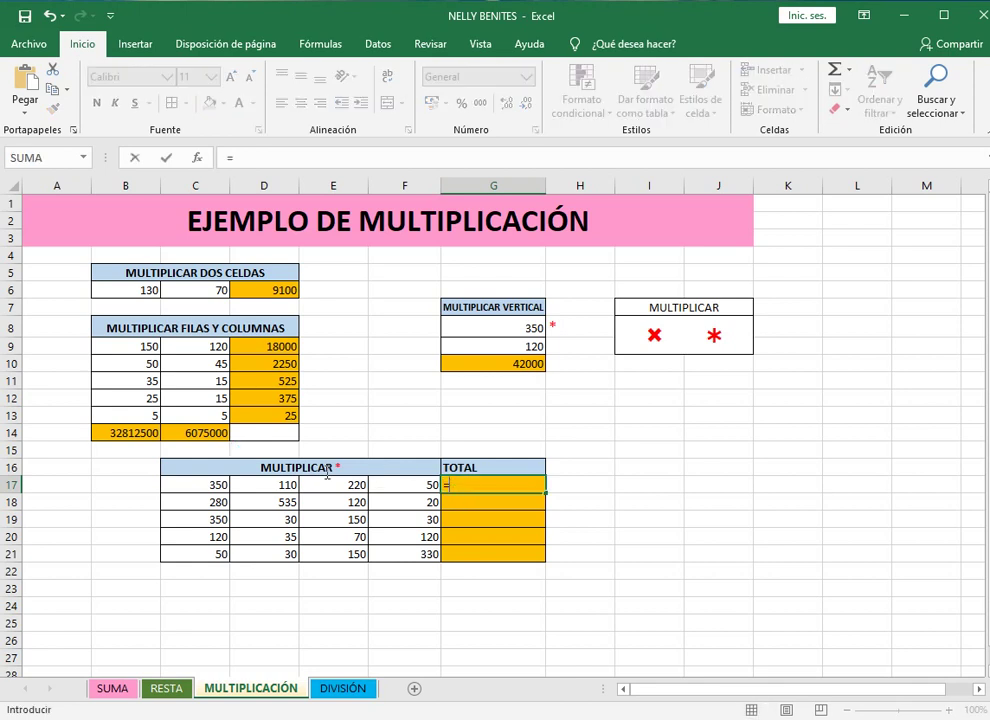
left_click(193, 485)
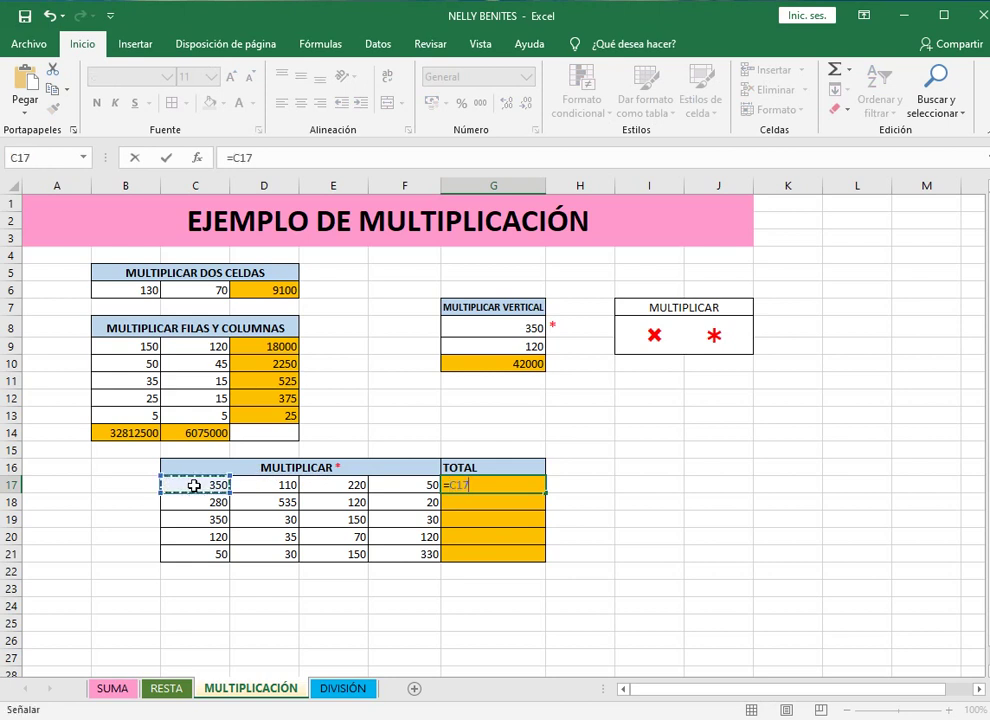
type("*")
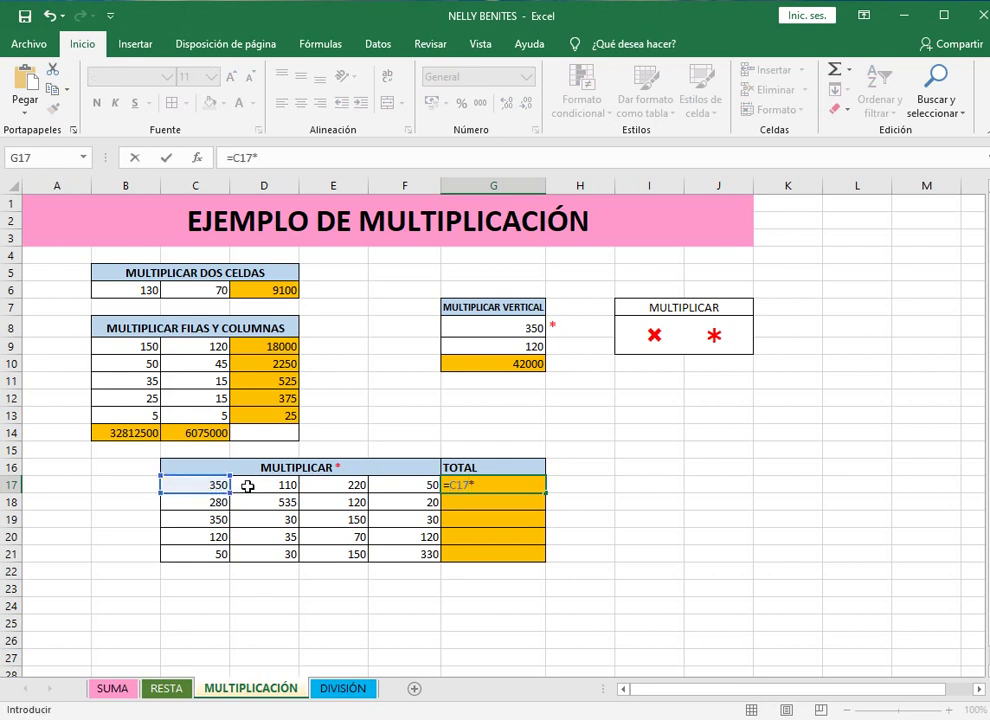
left_click(258, 488)
type("*")
left_click(333, 485)
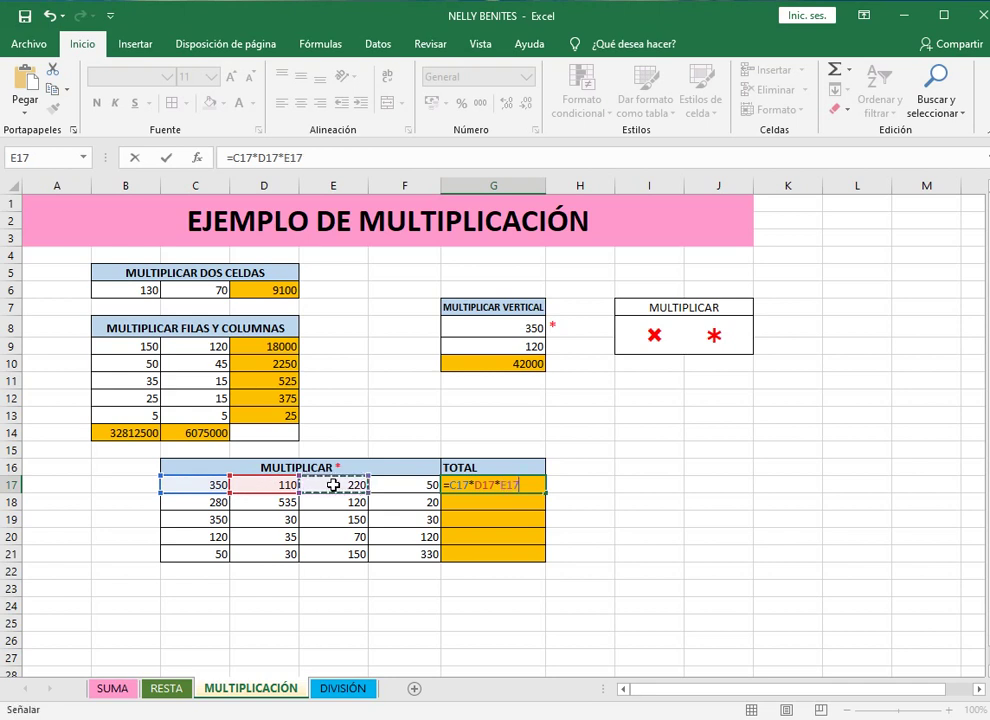
type("*")
left_click(384, 484)
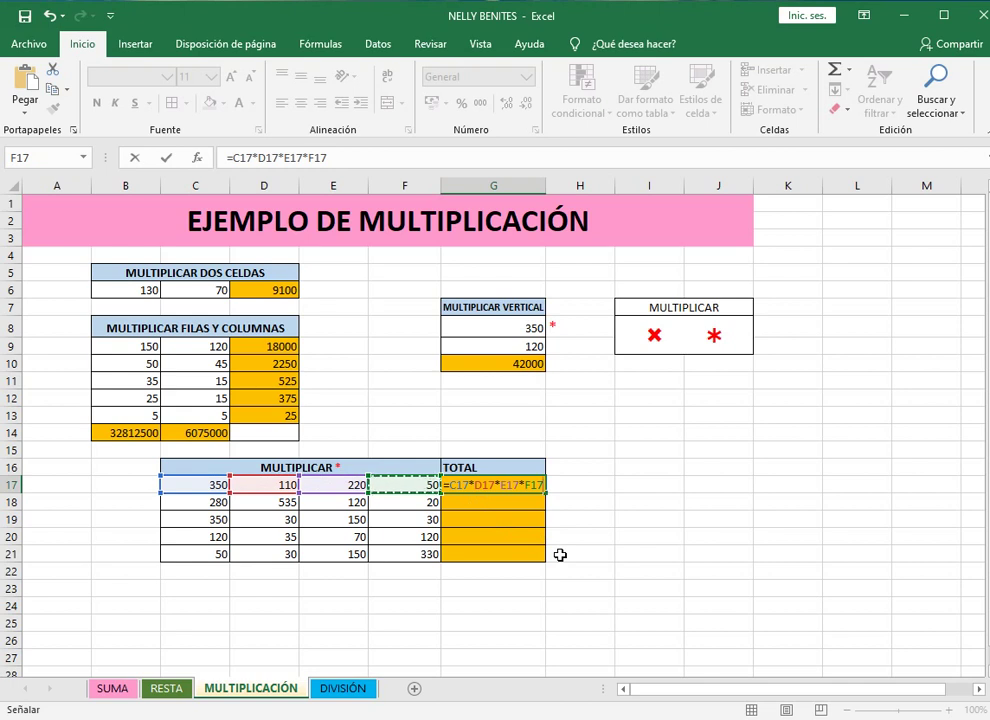
key("Return")
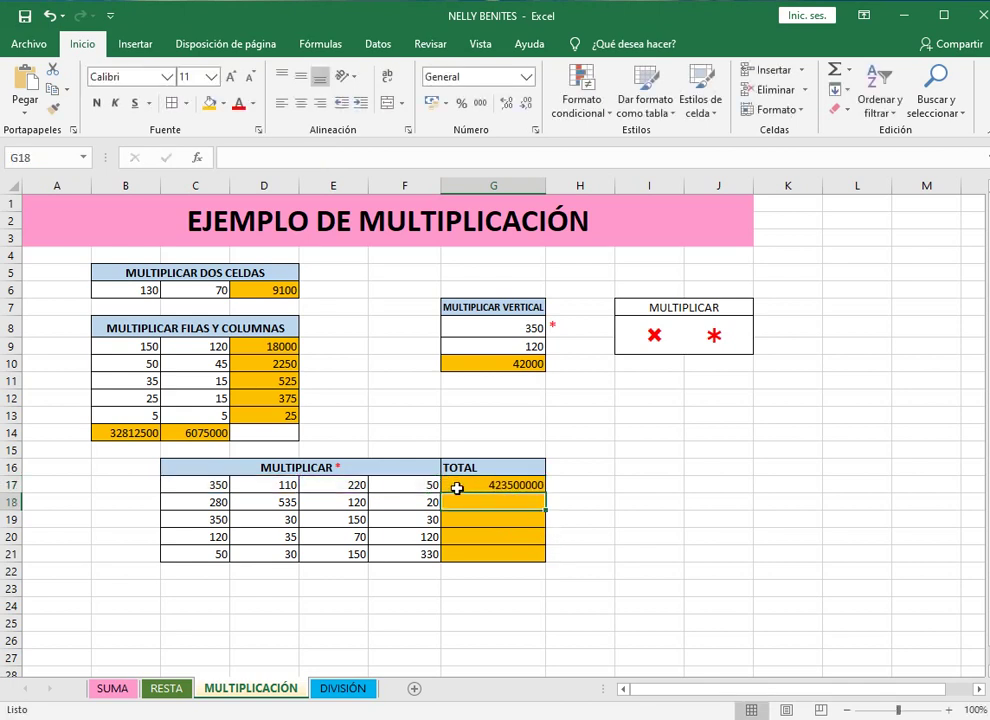
Centre the TOTAL heading in G16
left_click(469, 486)
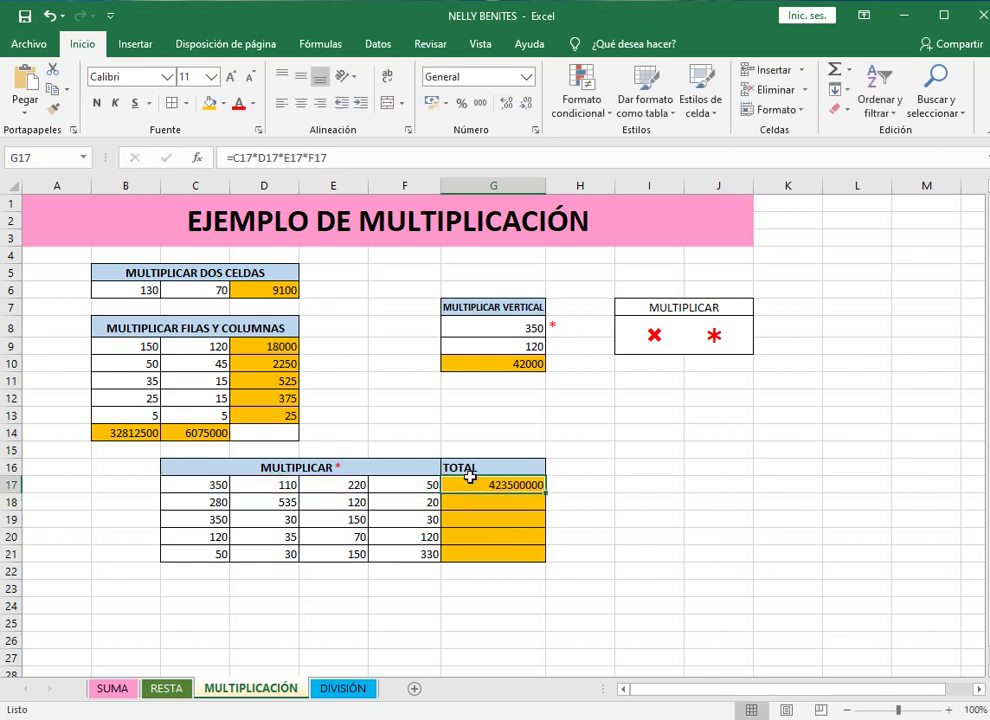
left_click(468, 468)
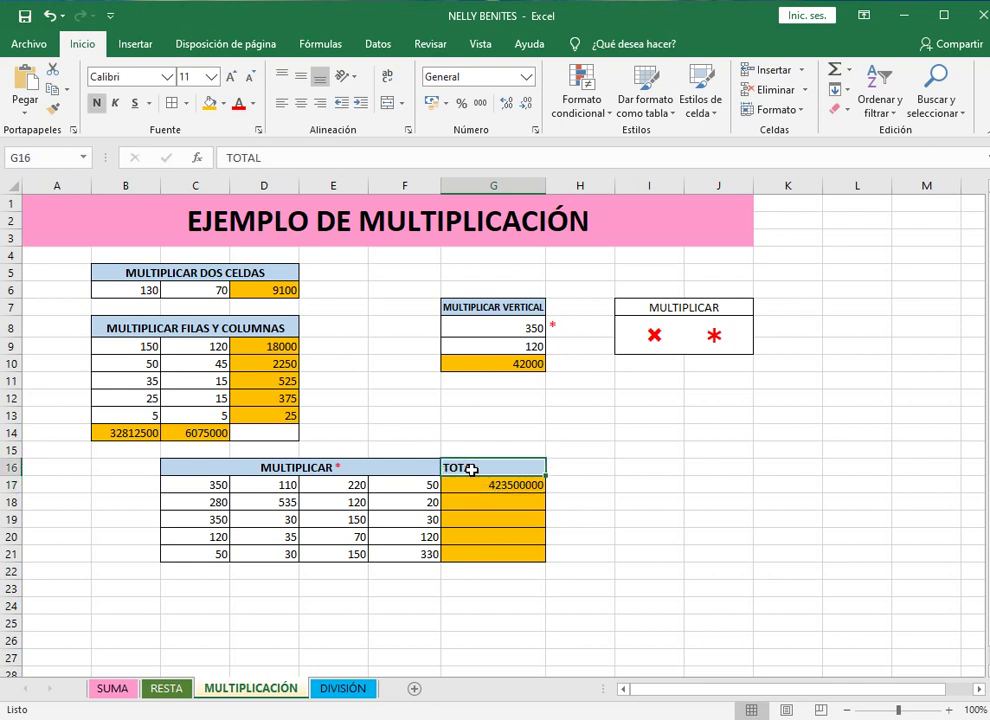
left_click(299, 106)
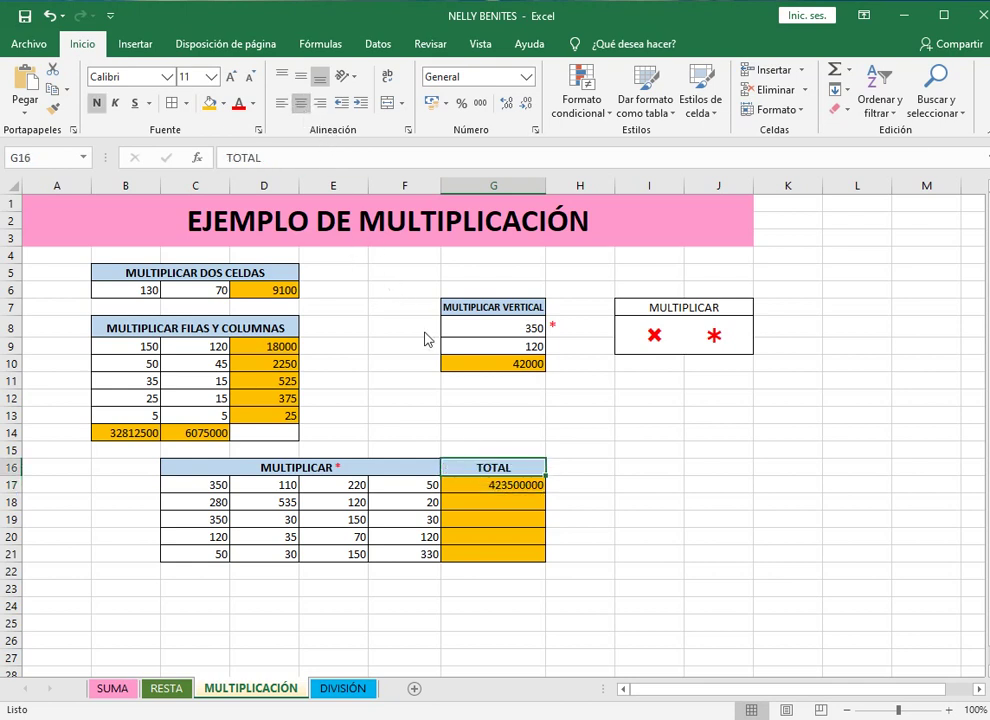
Fill G17's formula down to G21, giving 359520000, 47250000, 35280000 and 74250000
left_click(471, 478)
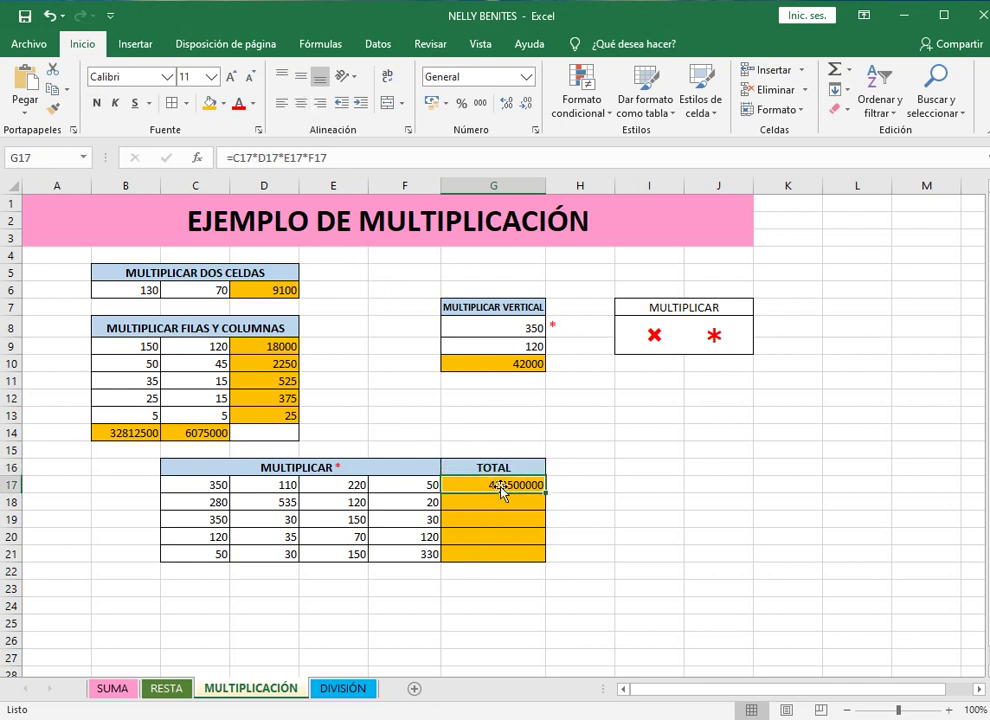
left_click_drag(545, 493, 544, 565)
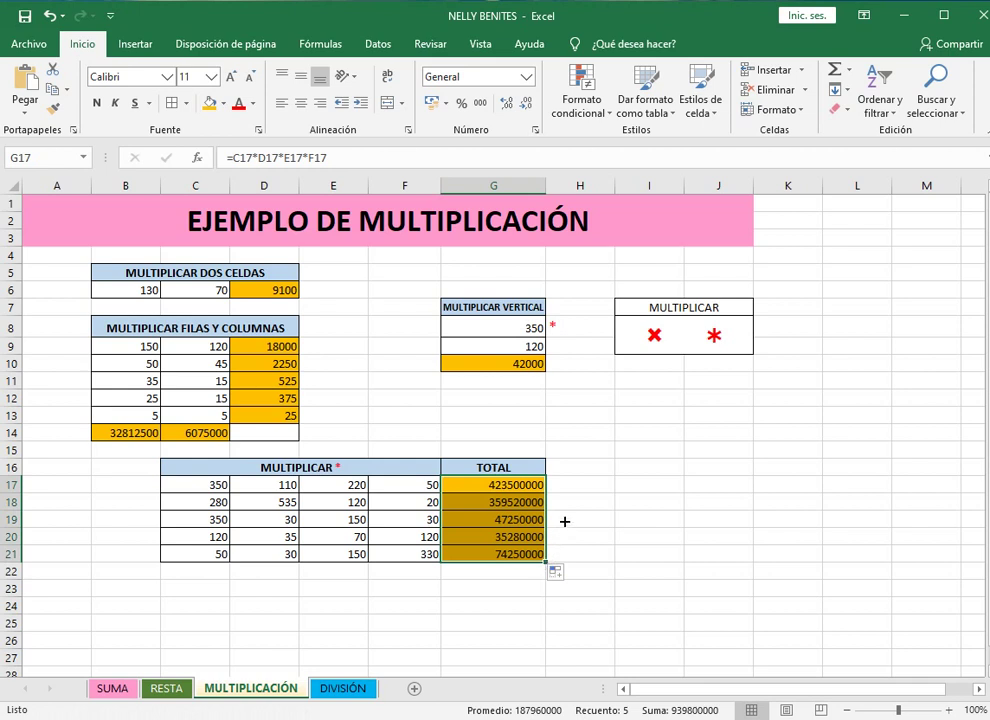
left_click(565, 521)
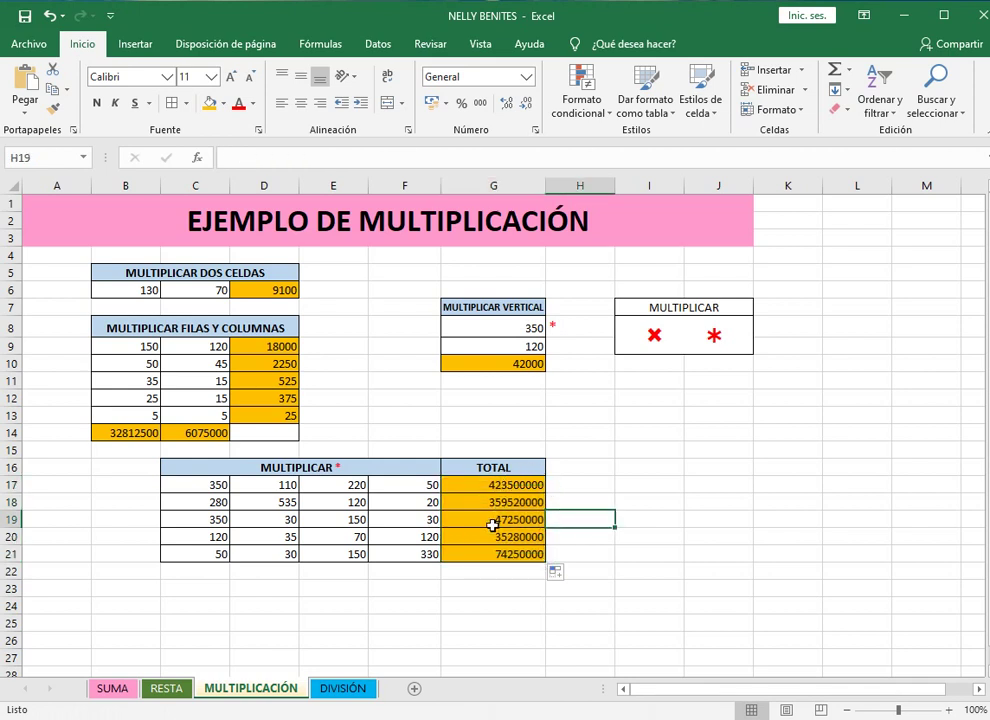